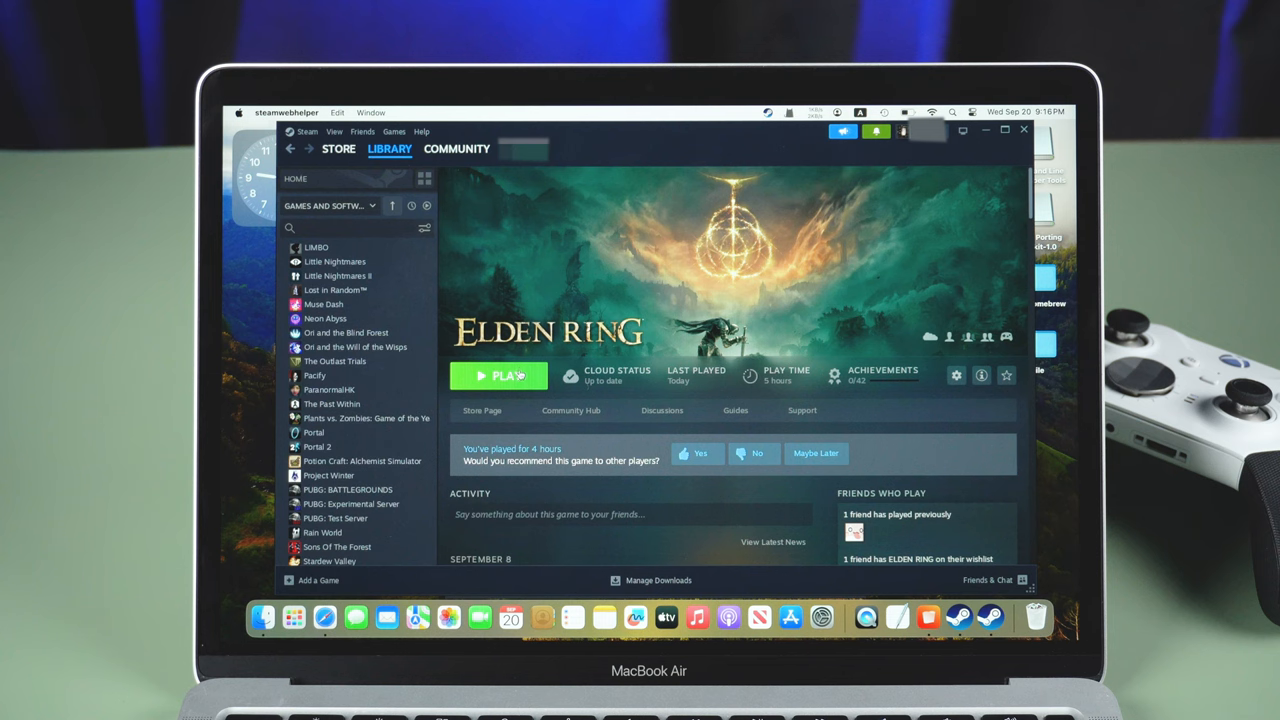
# Step: Start ELDEN RING from its library page with the 'Play ELDEN RING' launch option
pyautogui.click(520, 376)
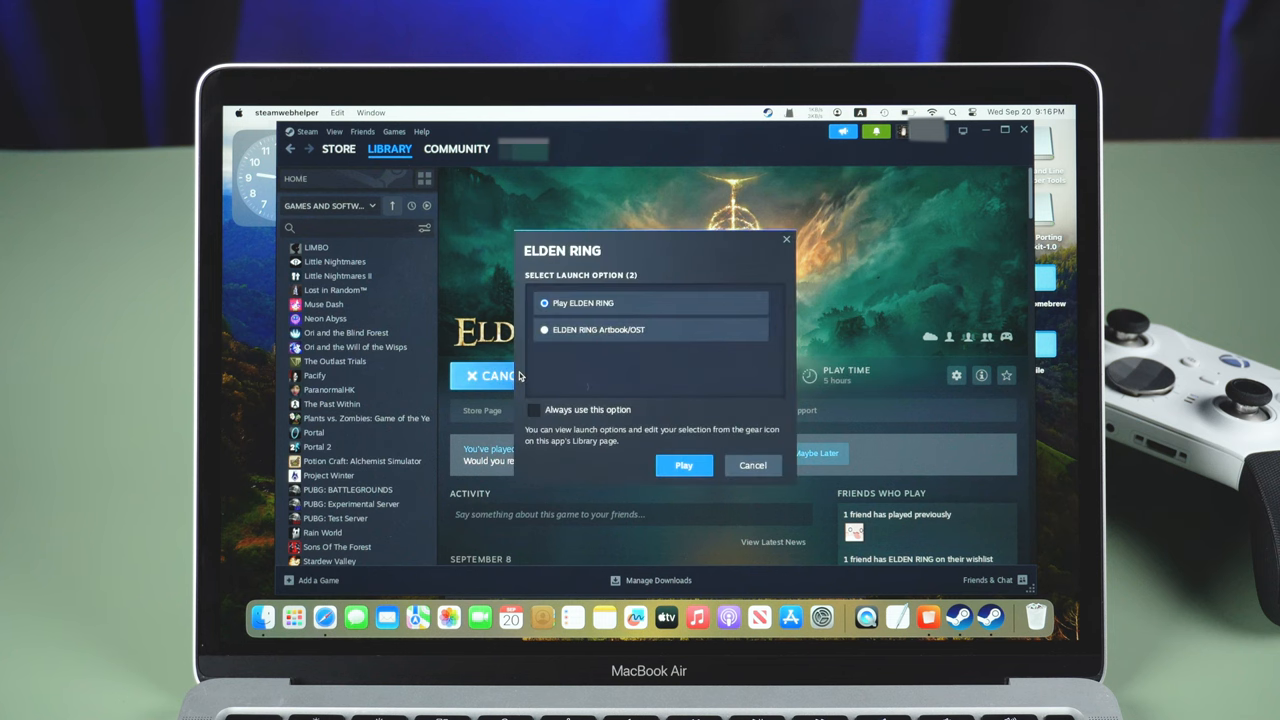
pyautogui.click(683, 465)
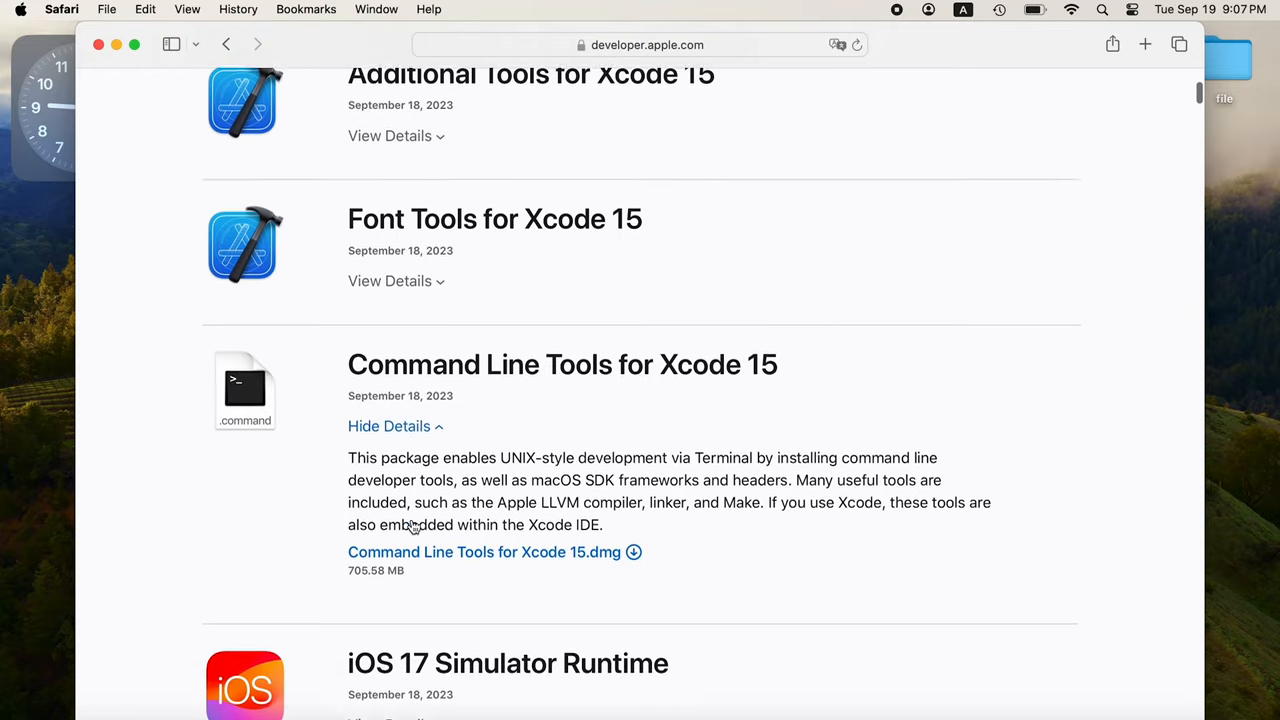
# Step: Download Command Line Tools for Xcode 15 and Game porting toolkit 1 beta 4 .dmg files, allowing developer.apple.com
pyautogui.click(546, 528)
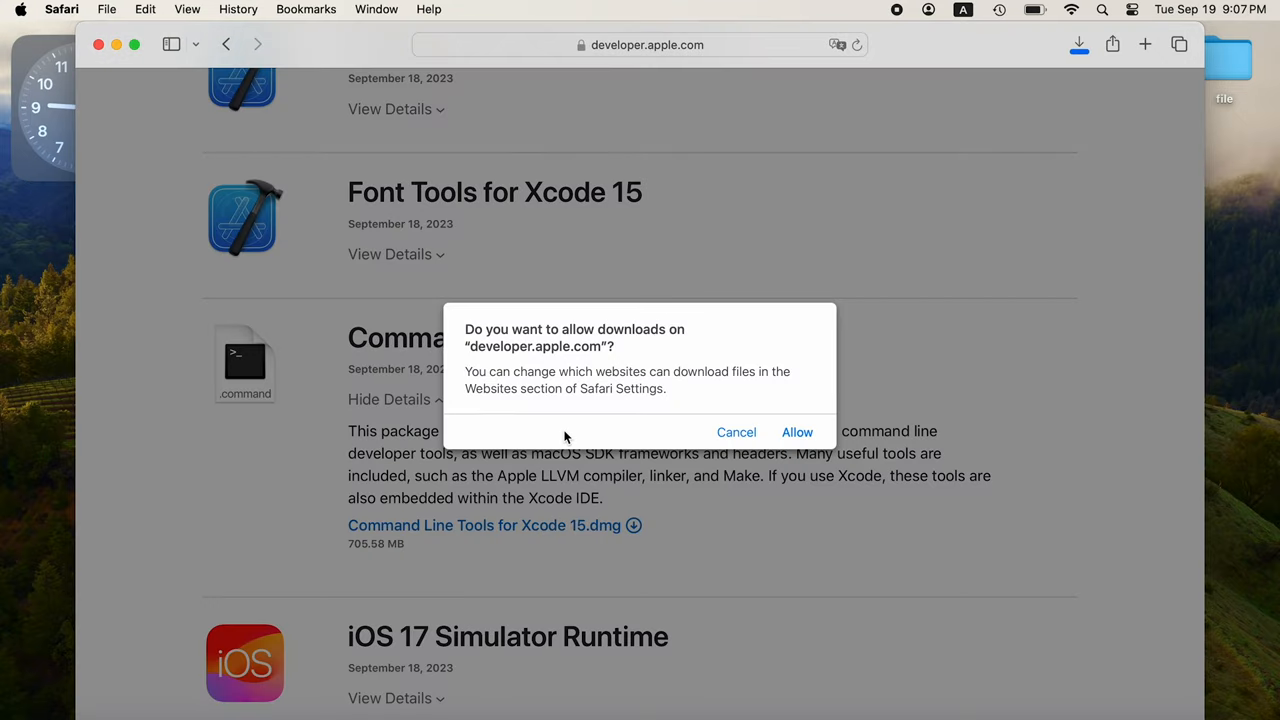
pyautogui.click(797, 432)
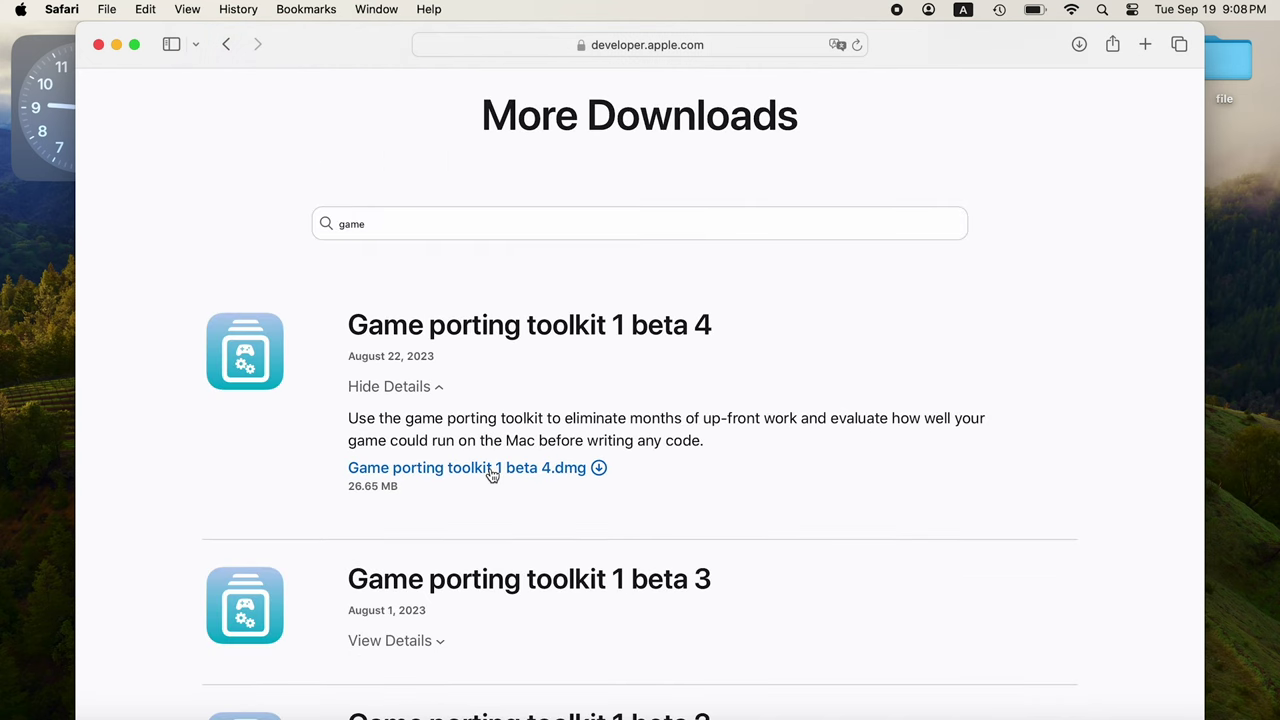
pyautogui.click(491, 474)
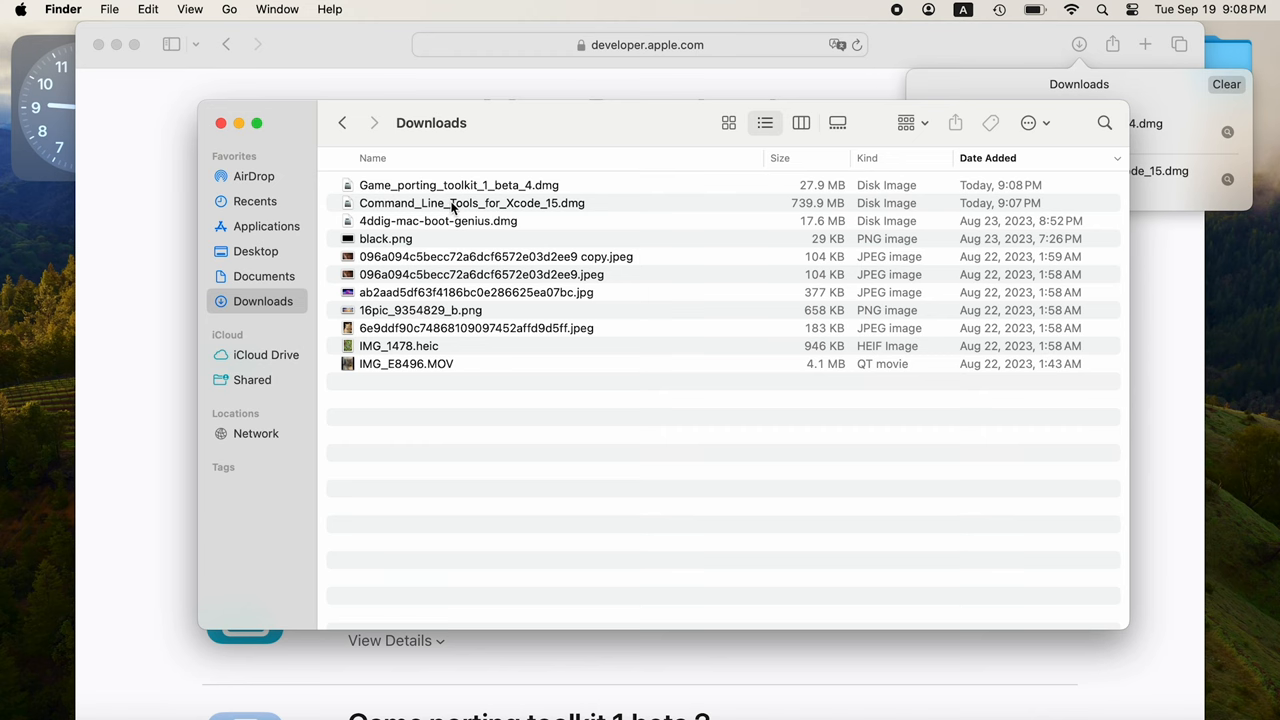
# Step: Mount the Command Line Tools disk image and launch its installer package
pyautogui.click(452, 207)
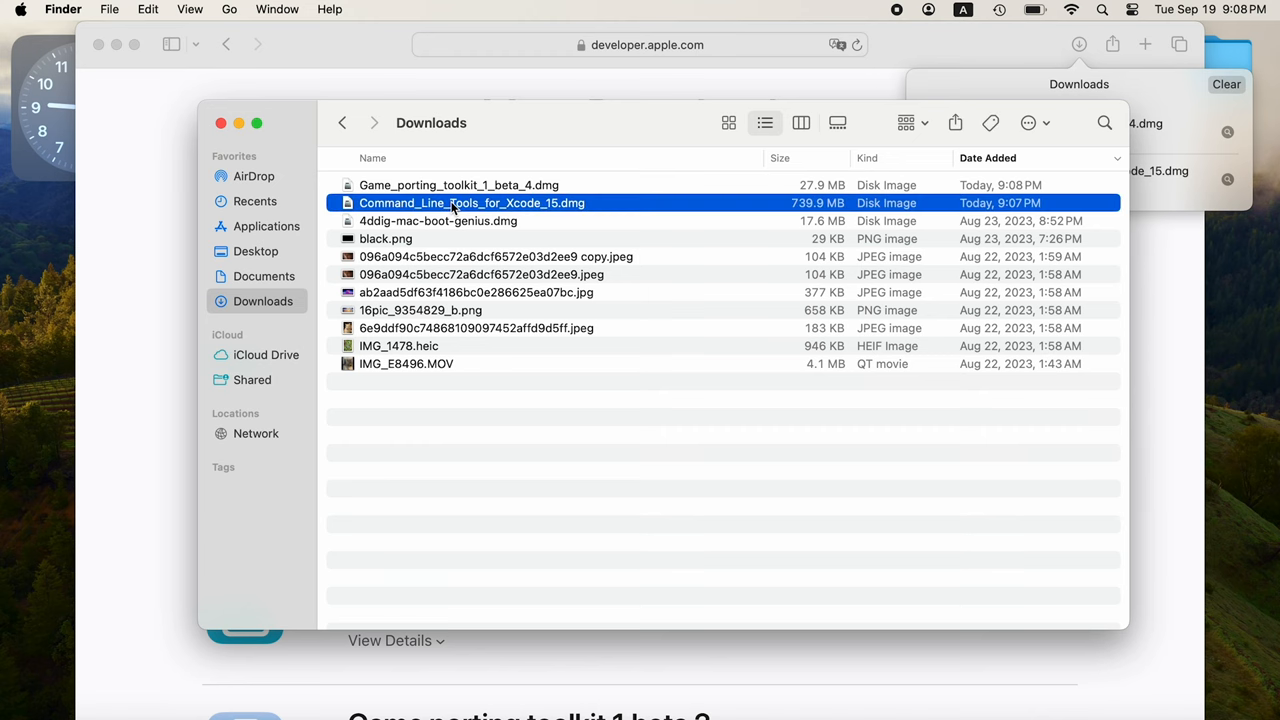
pyautogui.doubleClick(452, 207)
pyautogui.click(315, 195)
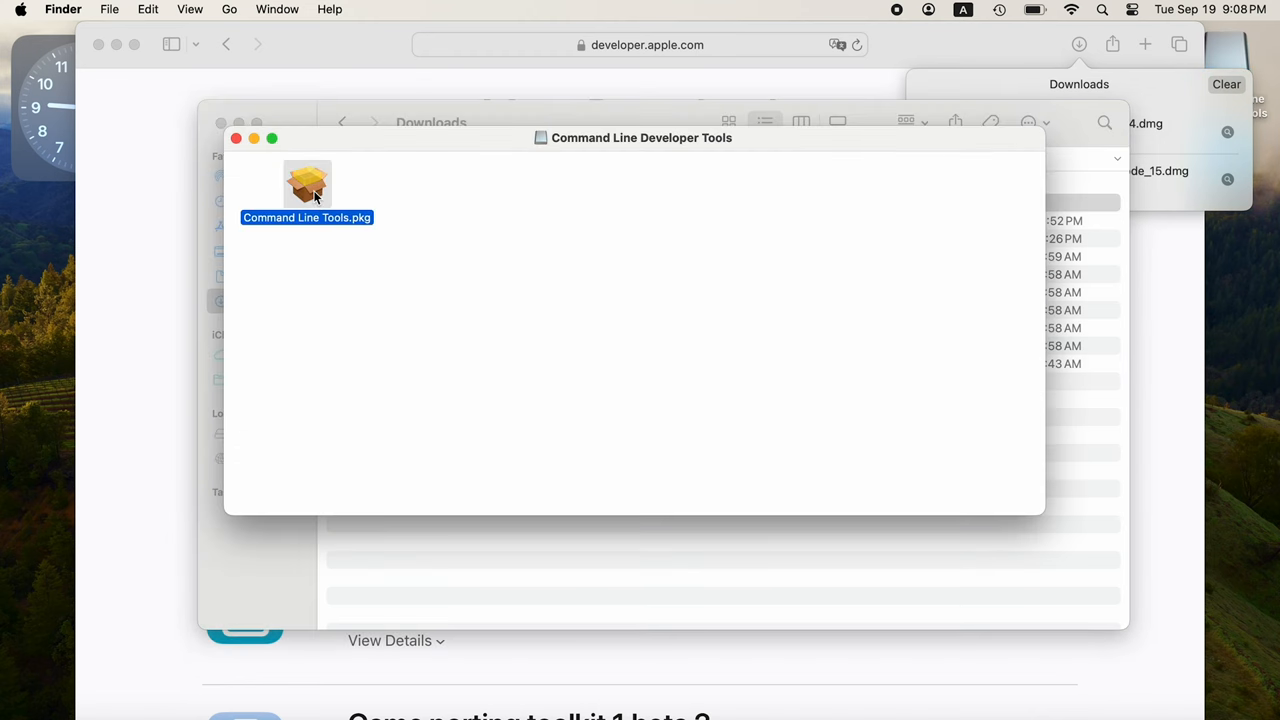
pyautogui.doubleClick(315, 195)
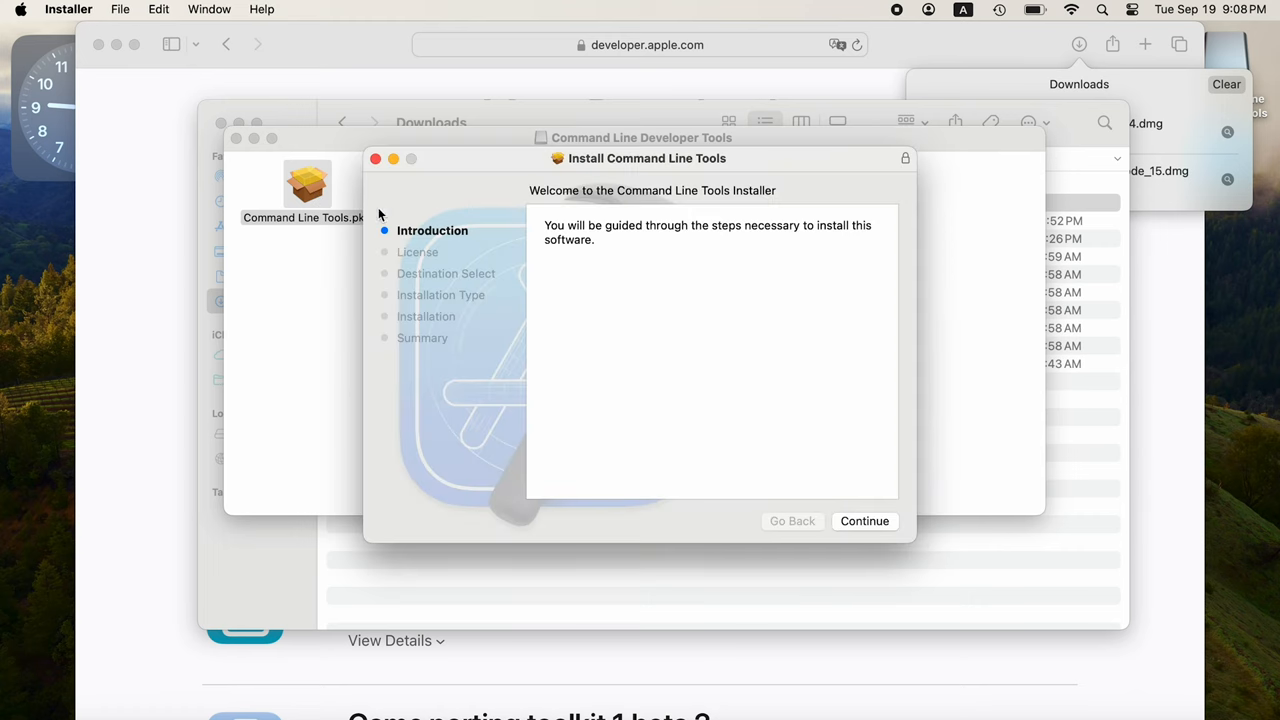
# Step: Install Command Line Tools on Macintosh HD, agreeing to the license, authorizing with the password and keeping the package
pyautogui.click(865, 521)
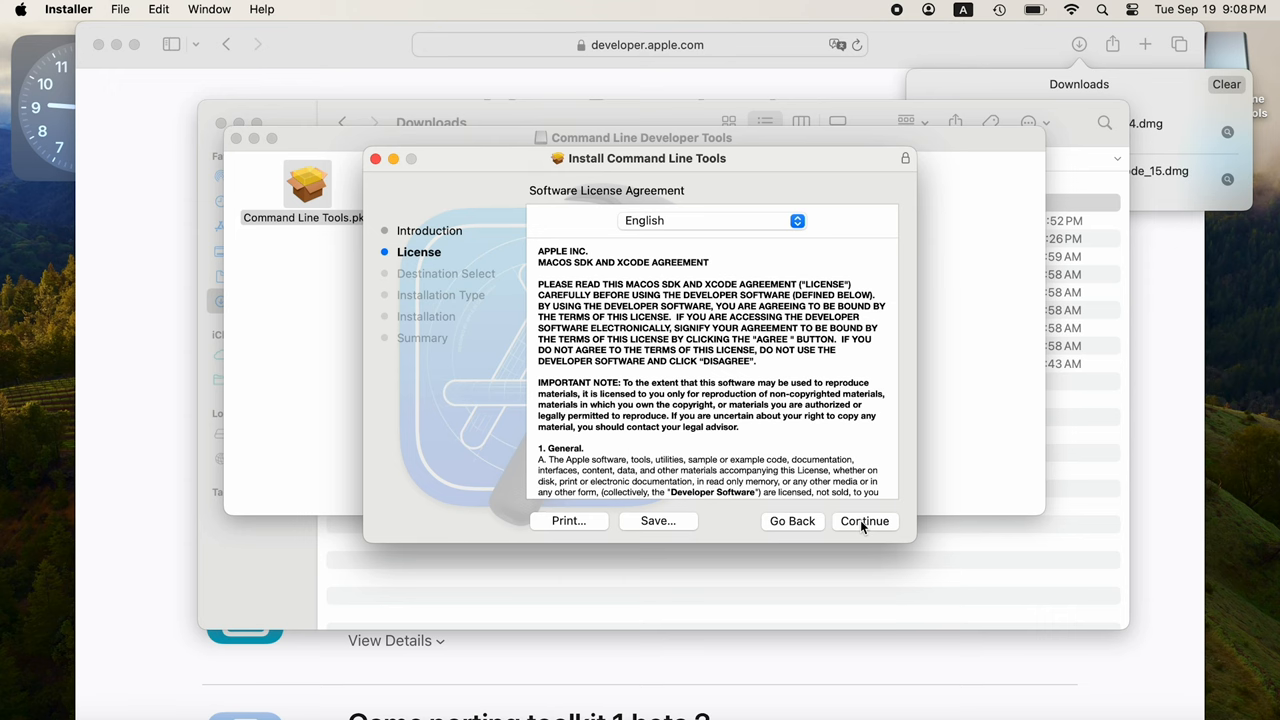
pyautogui.click(863, 521)
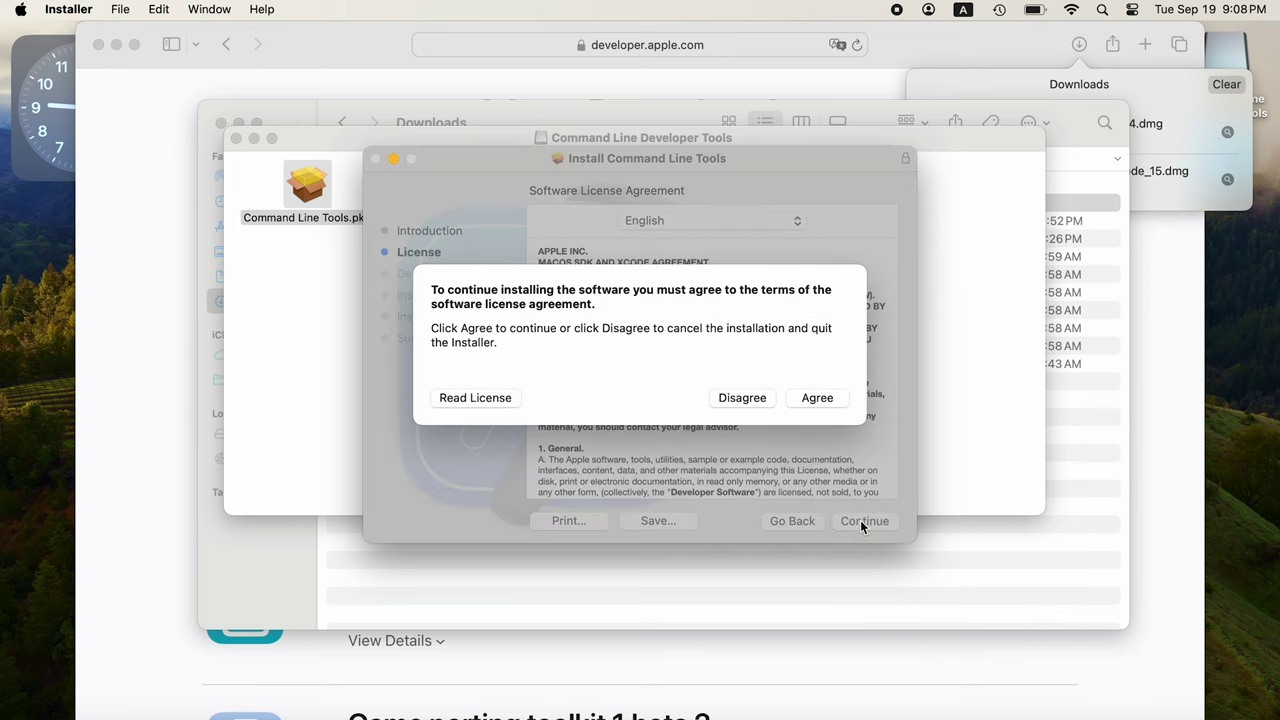
pyautogui.click(817, 398)
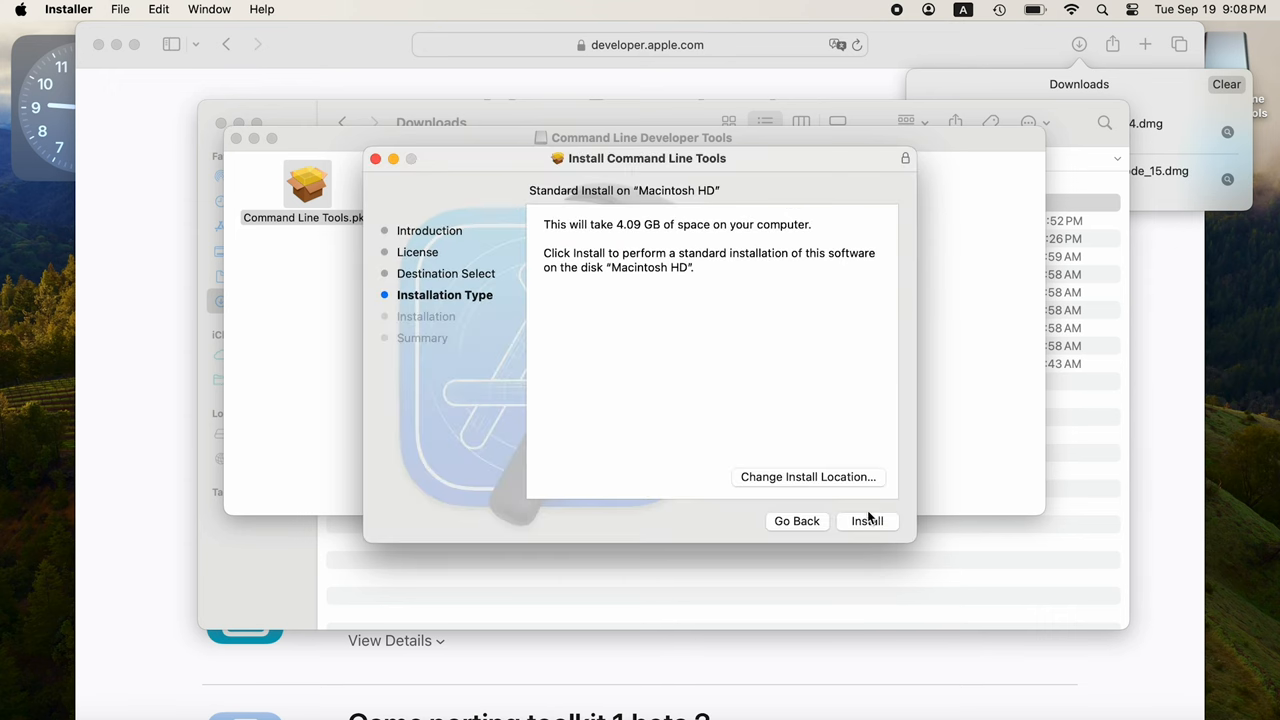
pyautogui.click(867, 521)
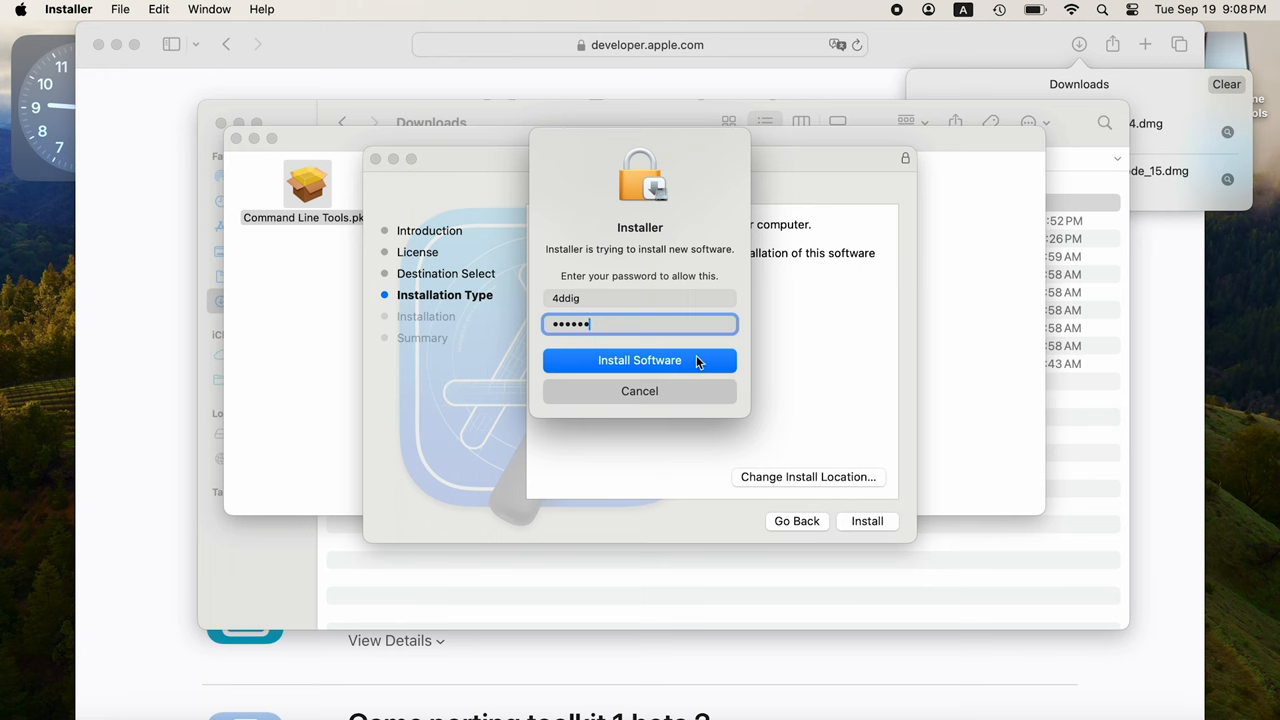
pyautogui.click(698, 362)
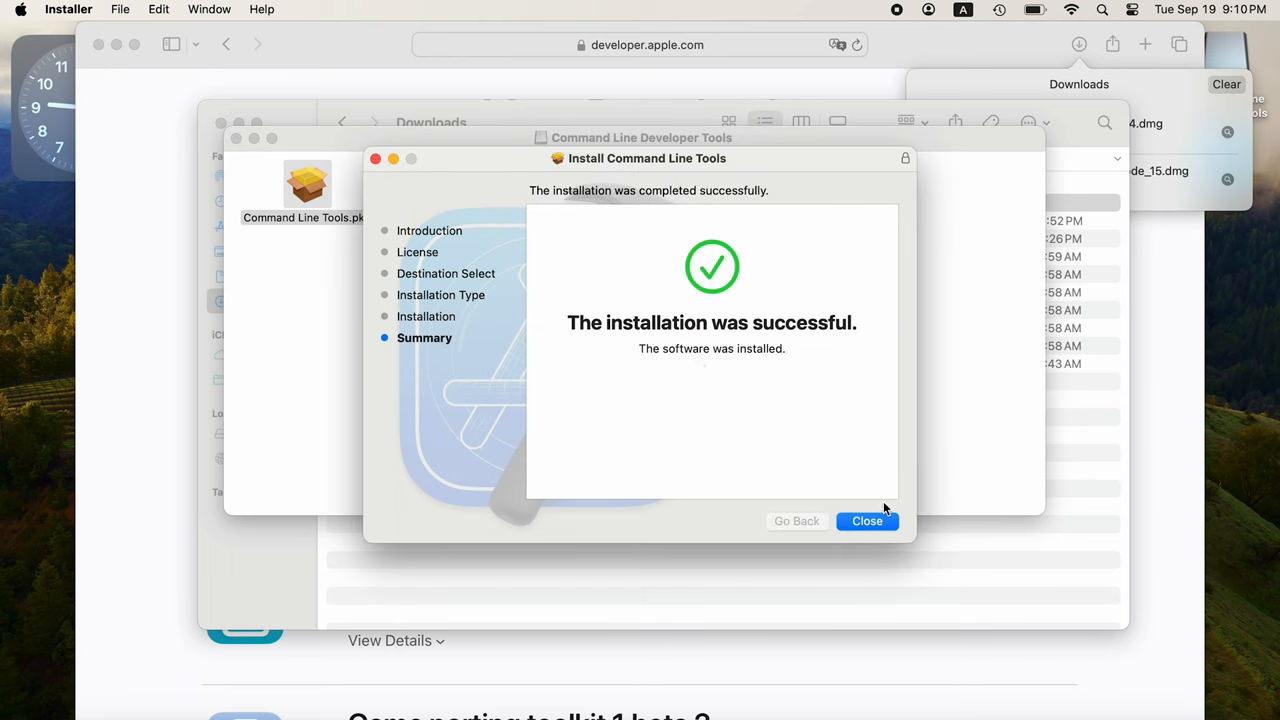
pyautogui.click(871, 519)
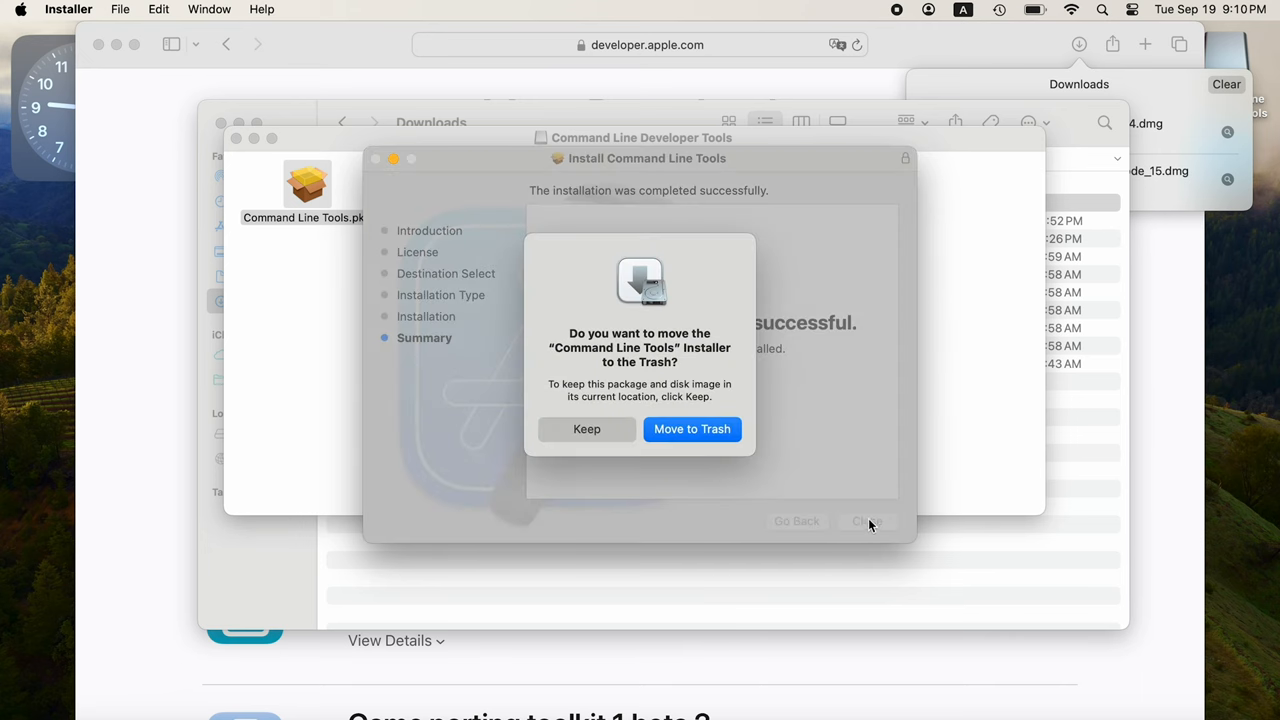
pyautogui.click(607, 428)
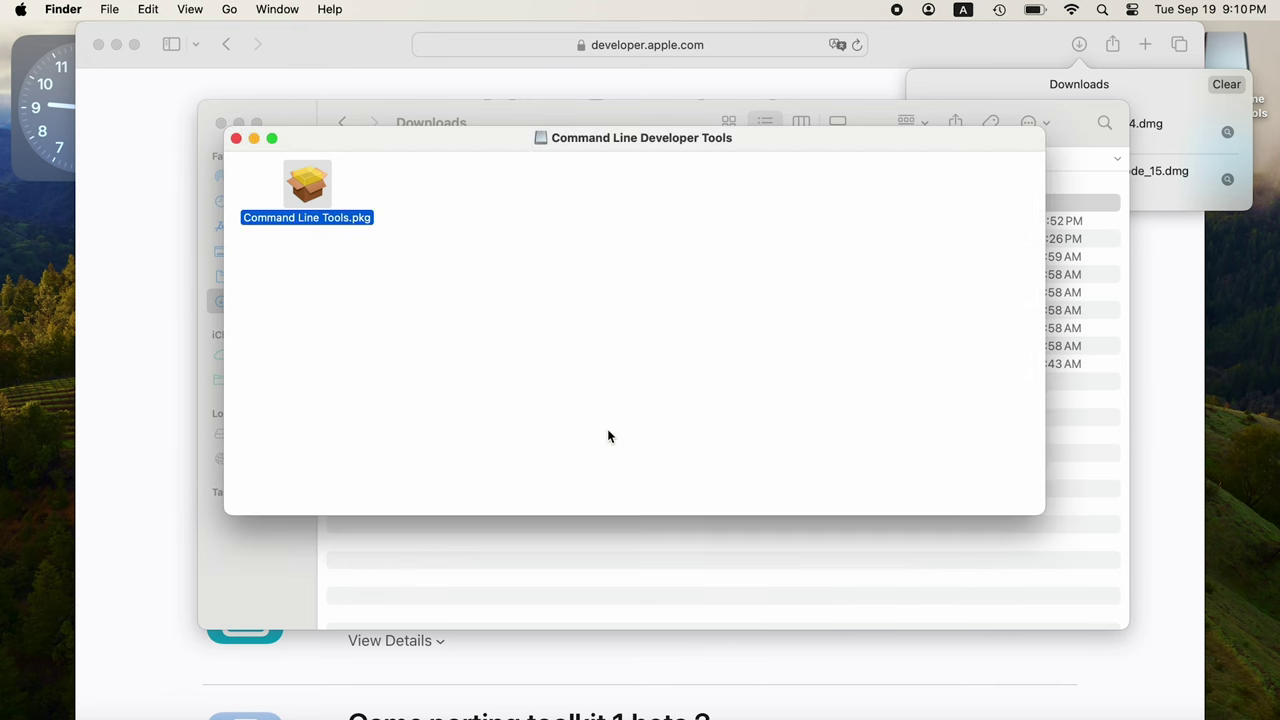
# Step: Mount the Game porting toolkit 1 beta 4 image, agree to its license and open Read Me.rtf
pyautogui.click(236, 139)
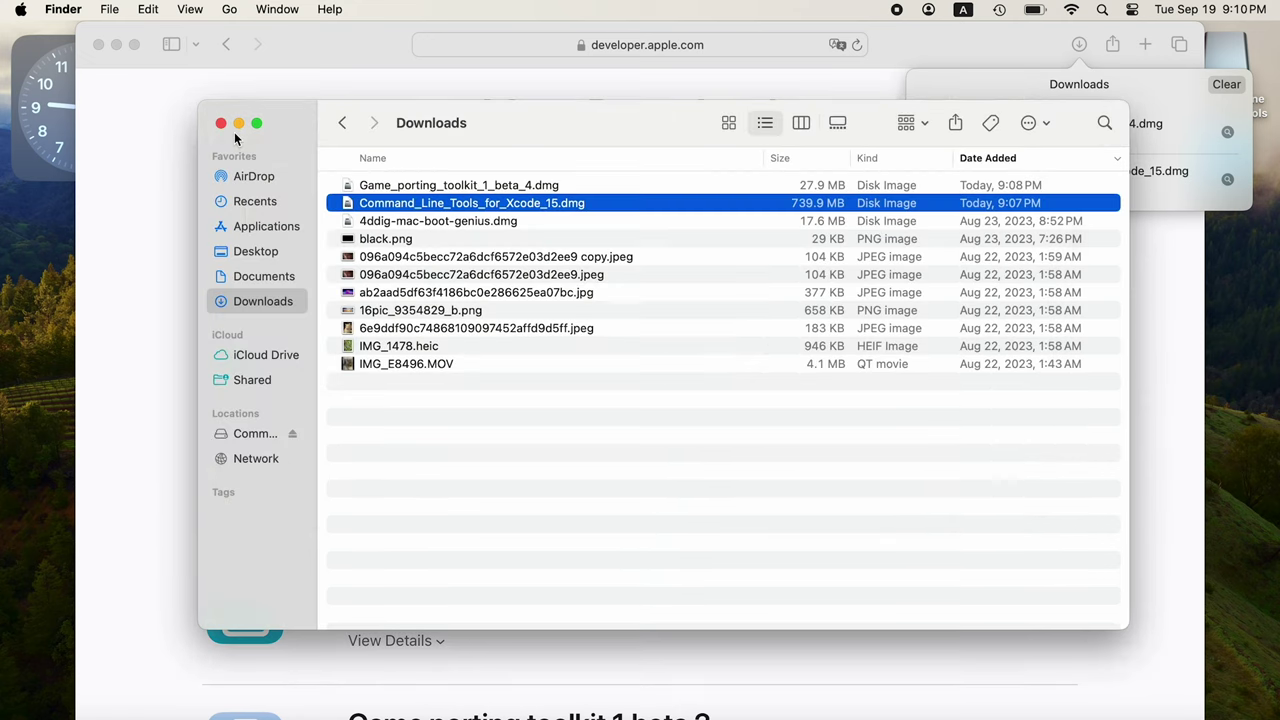
pyautogui.click(473, 186)
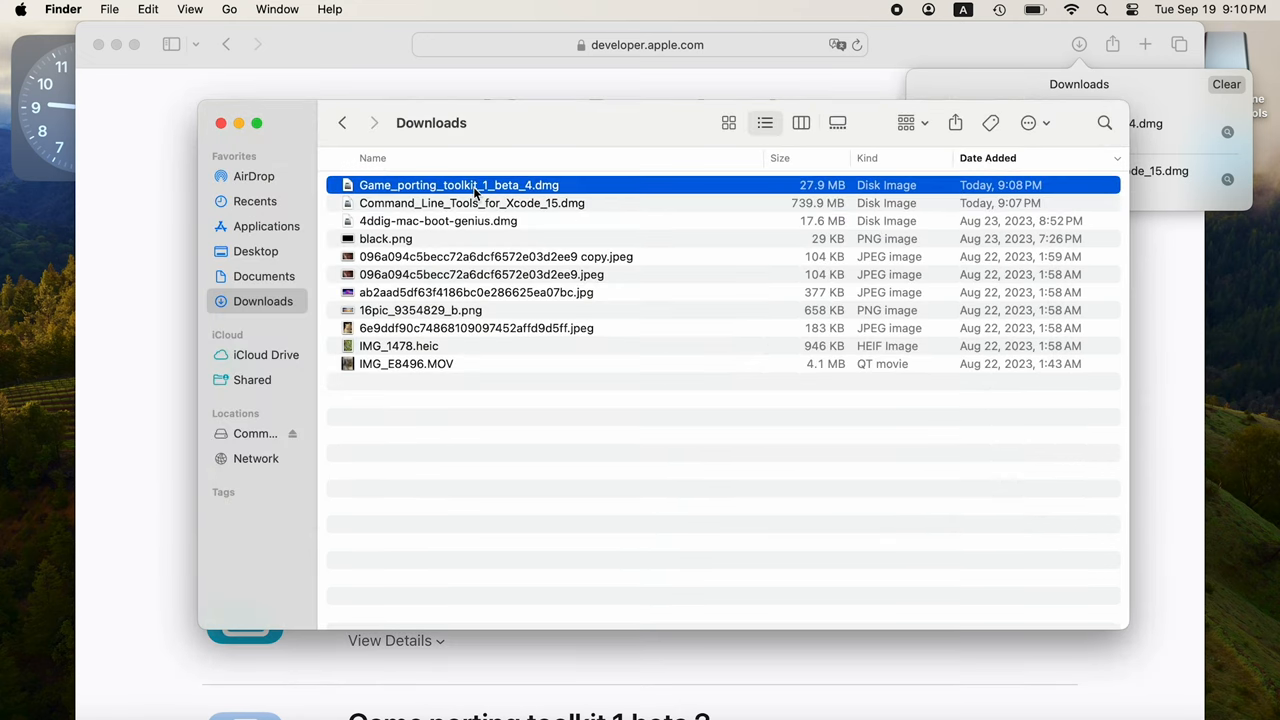
pyautogui.doubleClick(471, 189)
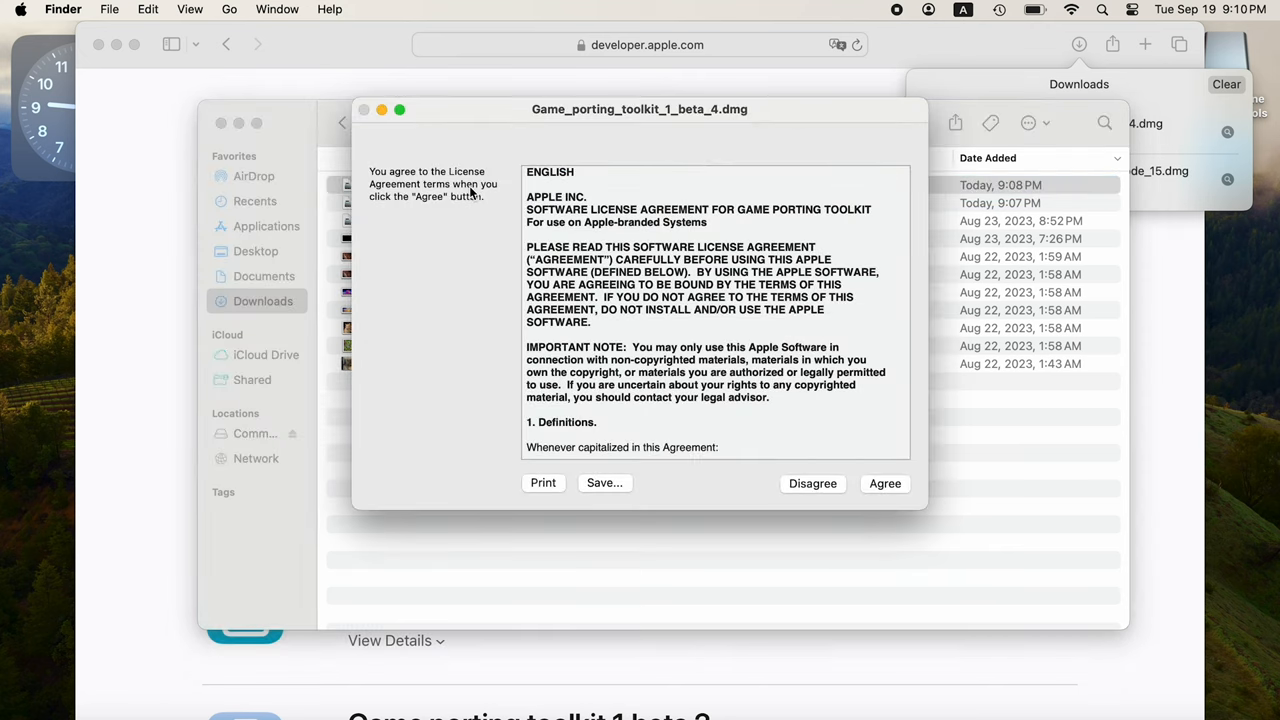
pyautogui.click(886, 483)
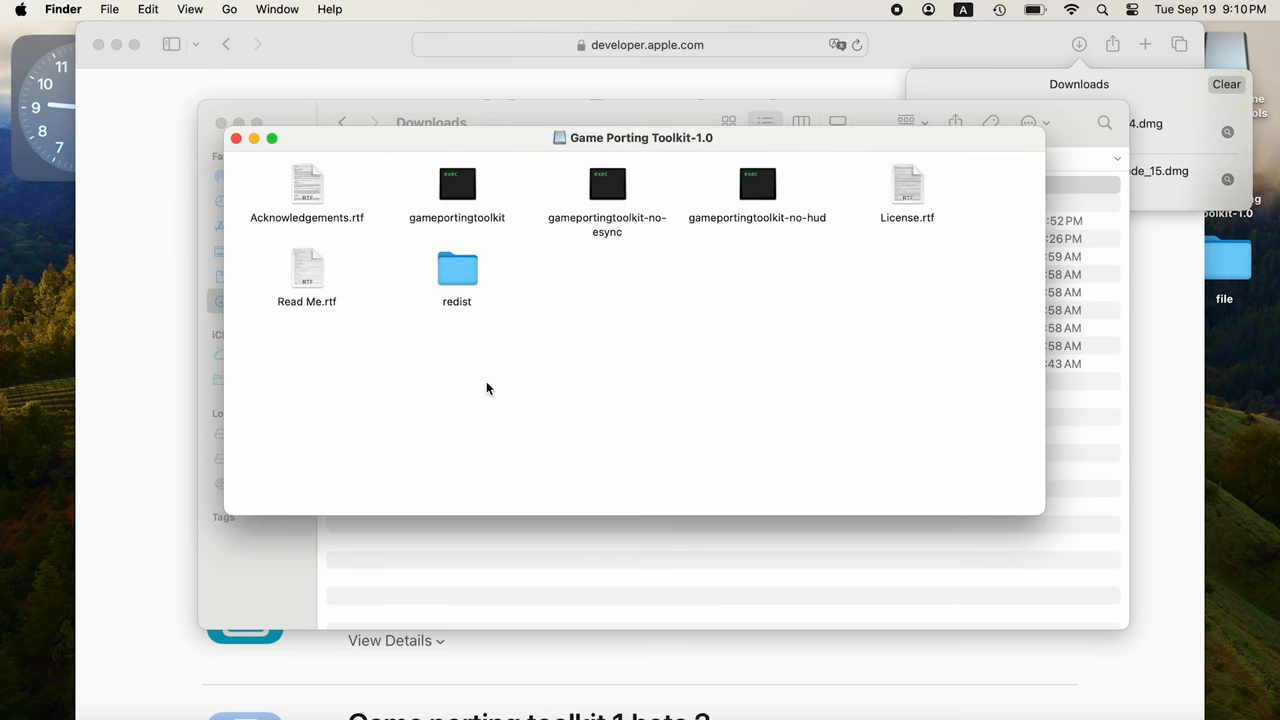
pyautogui.doubleClick(304, 269)
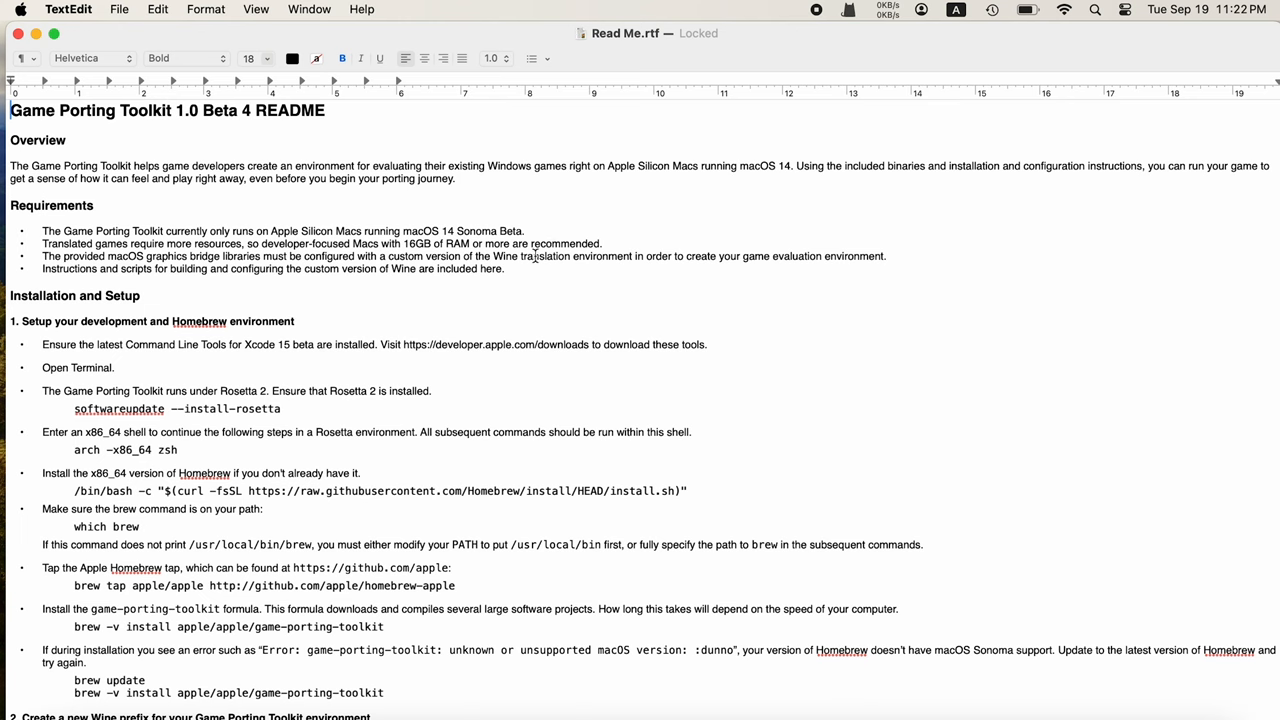
pyautogui.scroll(-5, 266, 395)
pyautogui.scroll(-5, 266, 395)
pyautogui.scroll(-3, 266, 395)
pyautogui.scroll(-3, 266, 395)
pyautogui.scroll(-2, 266, 395)
pyautogui.scroll(-2, 266, 395)
pyautogui.scroll(-3, 266, 395)
pyautogui.scroll(-3, 266, 395)
pyautogui.scroll(-4, 266, 395)
pyautogui.scroll(-5, 266, 395)
pyautogui.scroll(-3, 266, 395)
pyautogui.scroll(1, 266, 395)
pyautogui.scroll(1, 266, 395)
pyautogui.scroll(8, 266, 395)
pyautogui.scroll(6, 266, 395)
pyautogui.scroll(2, 266, 395)
pyautogui.scroll(2, 266, 395)
pyautogui.scroll(-3, 266, 395)
pyautogui.scroll(-1, 400, 380)
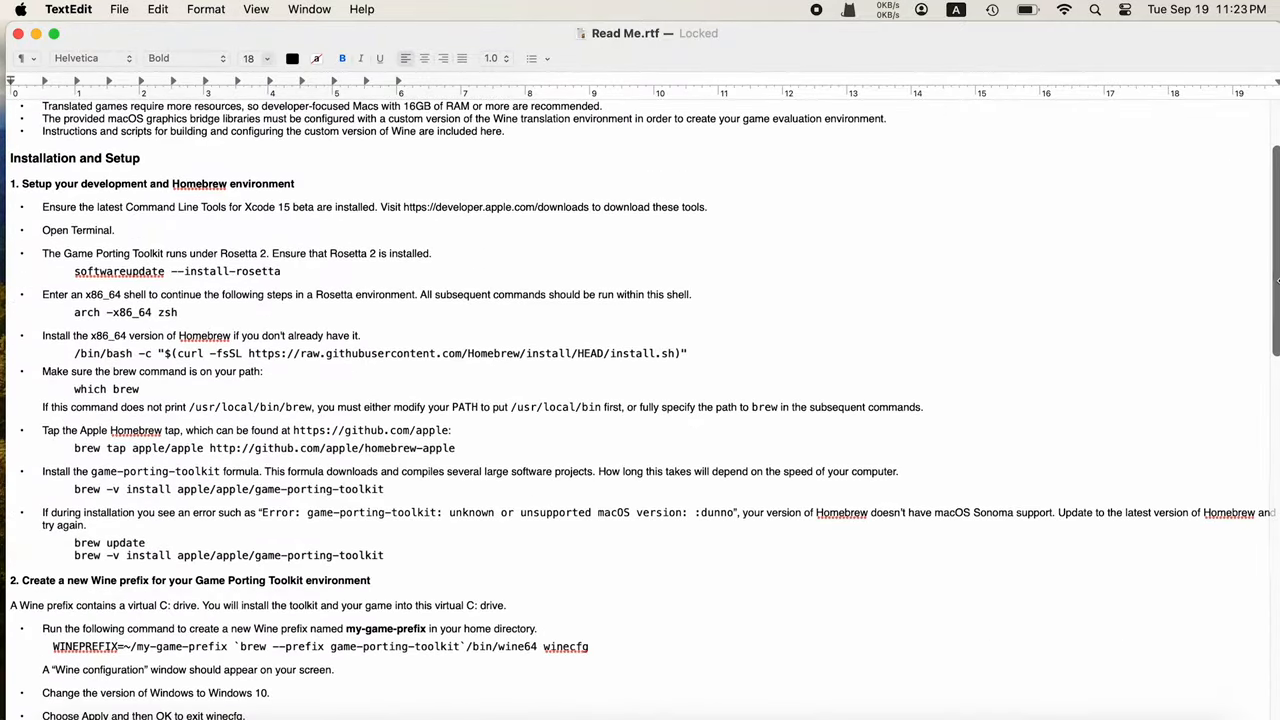
# Step: Narrow the TextEdit README window to the left half so the toolkit folder shows beside it
pyautogui.moveTo(1263, 281); pyautogui.dragTo(661, 313)
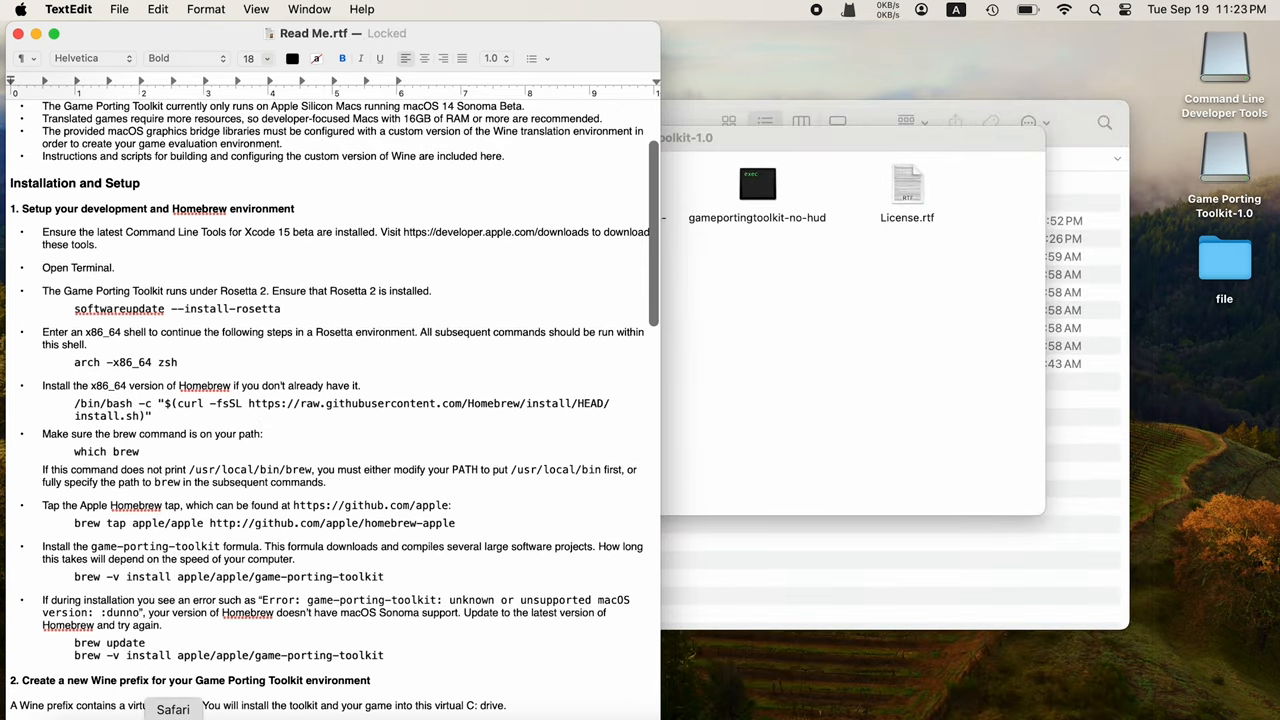
# Step: Launch Terminal from Launchpad's Other group and reposition its window
pyautogui.click(121, 712)
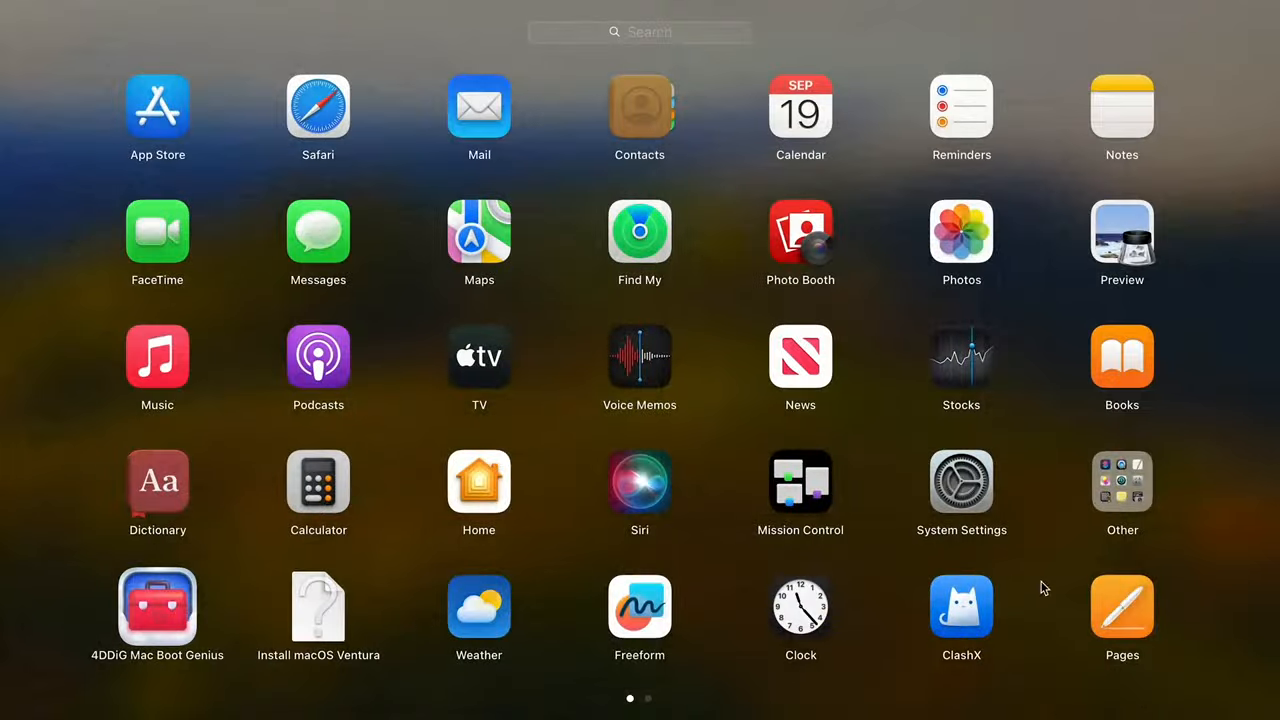
pyautogui.click(1122, 500)
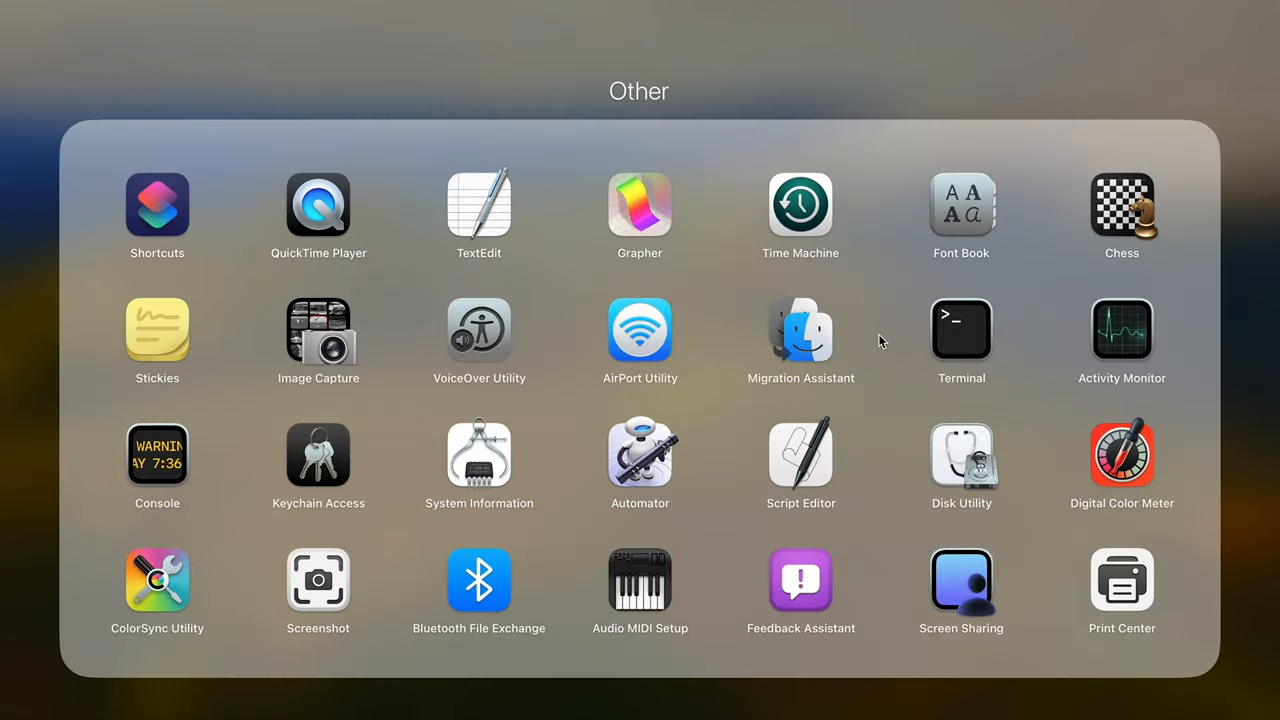
pyautogui.click(961, 330)
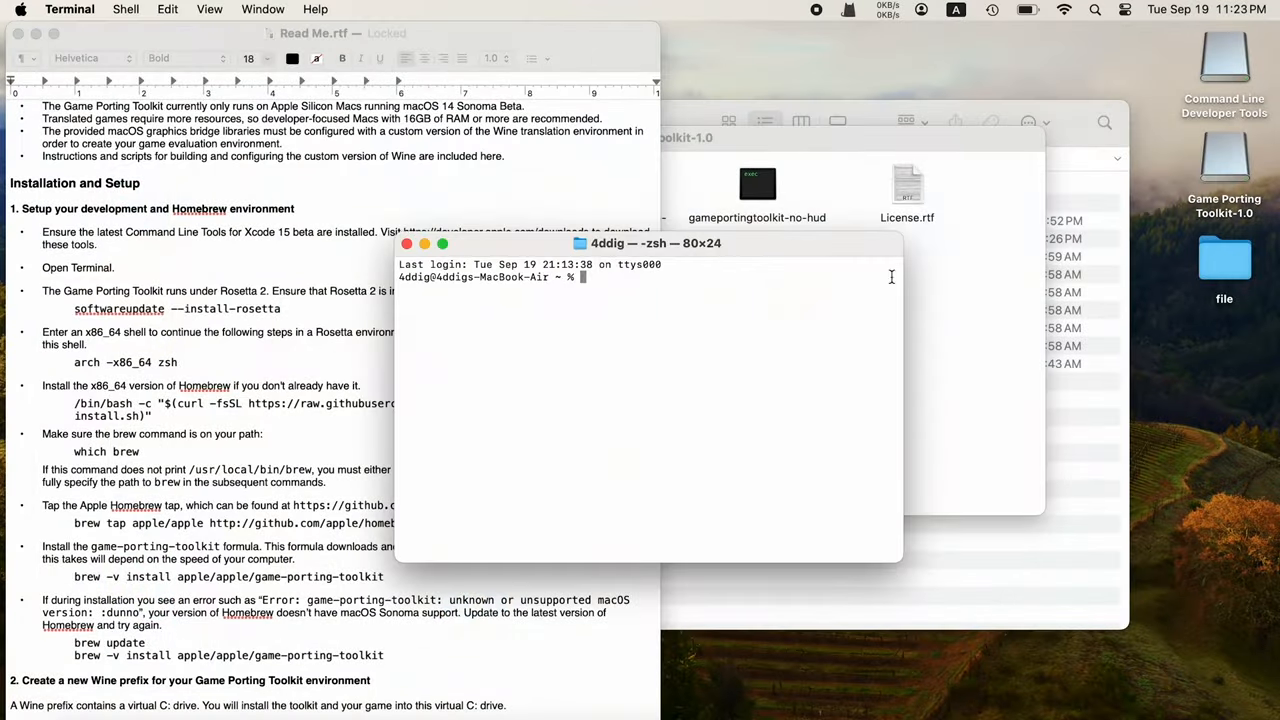
pyautogui.moveTo(800, 243); pyautogui.dragTo(954, 224)
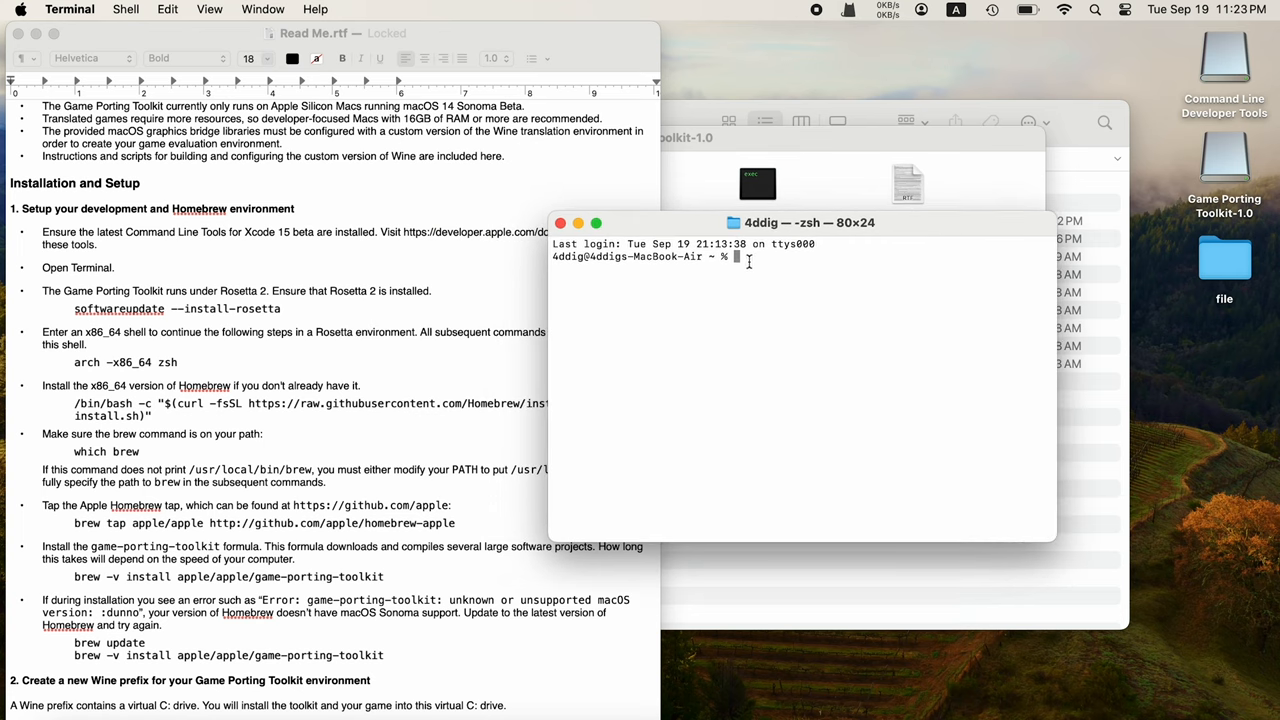
pyautogui.write('softwareupdate --install-rosetta')
# Step: Run softwareupdate --install-rosetta and agree to the license so Rosetta 2 installs
pyautogui.press('Return')
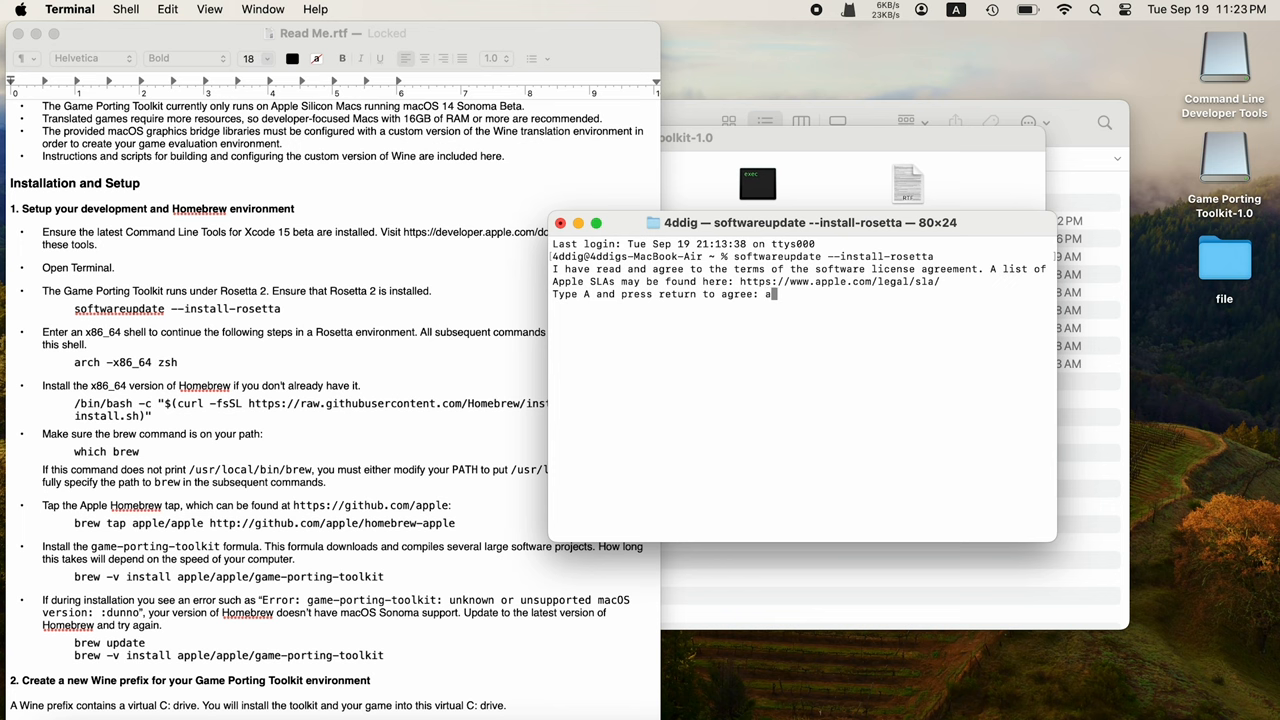
pyautogui.press('Return')
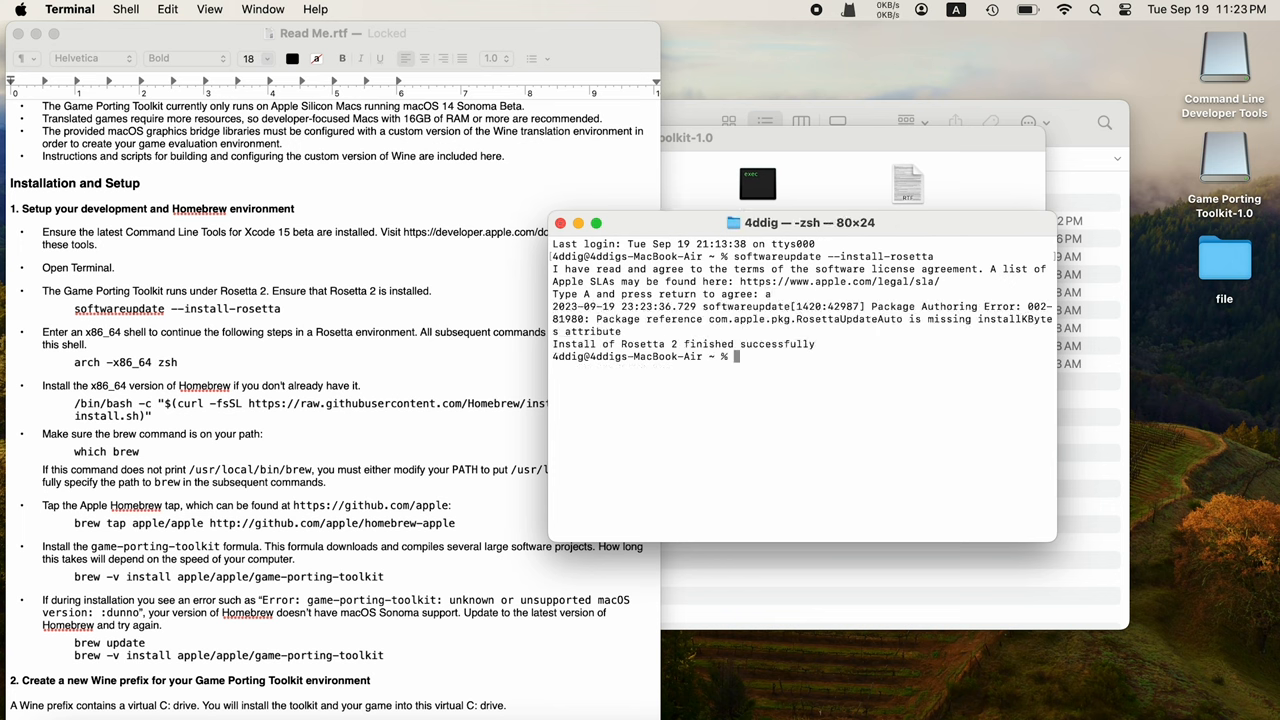
pyautogui.write('arch -x86_64')
pyautogui.write(' zsh')
# Step: Start an x86_64 zsh shell and paste the Homebrew install command copied from the Read Me
pyautogui.press('Return')
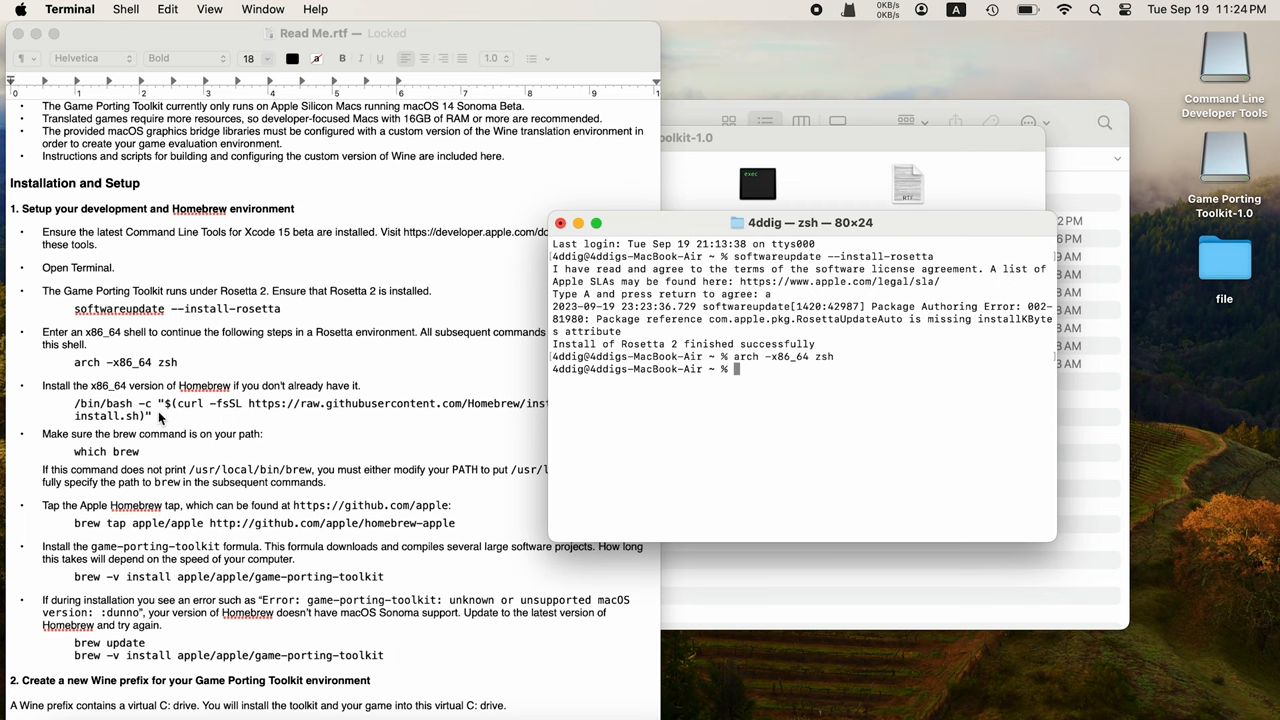
pyautogui.click(158, 411)
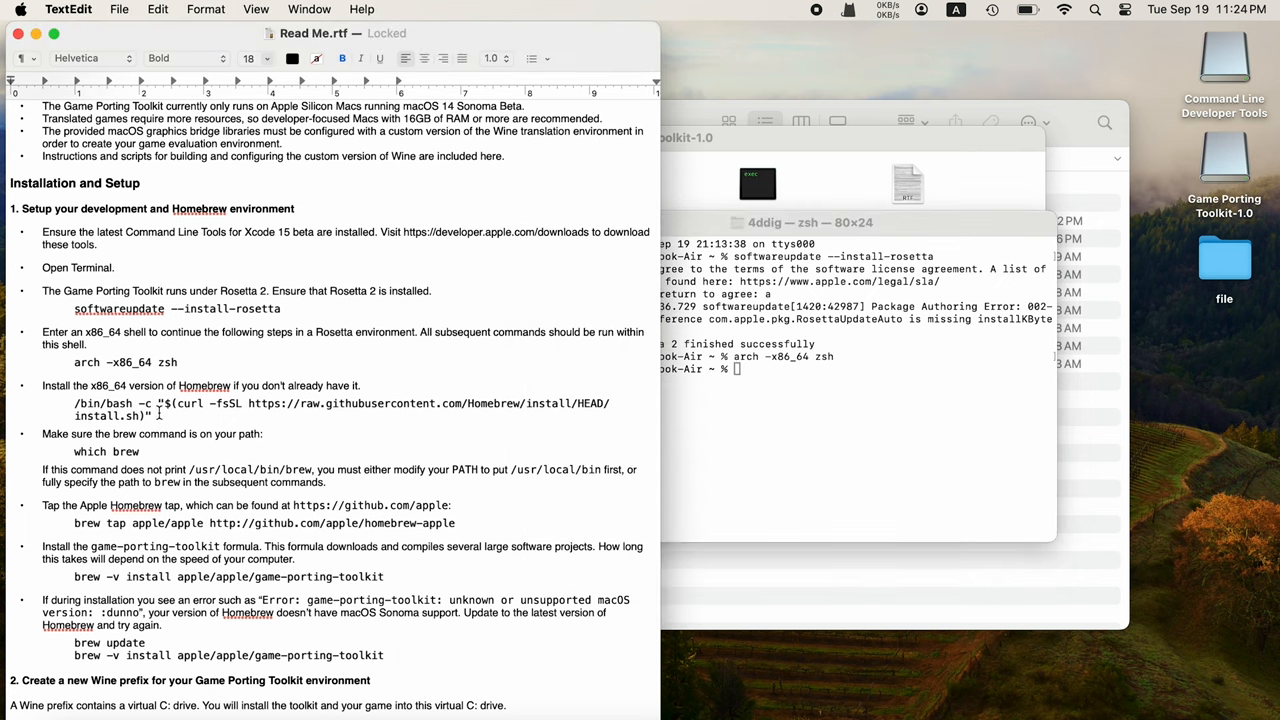
pyautogui.moveTo(158, 413); pyautogui.dragTo(70, 401)
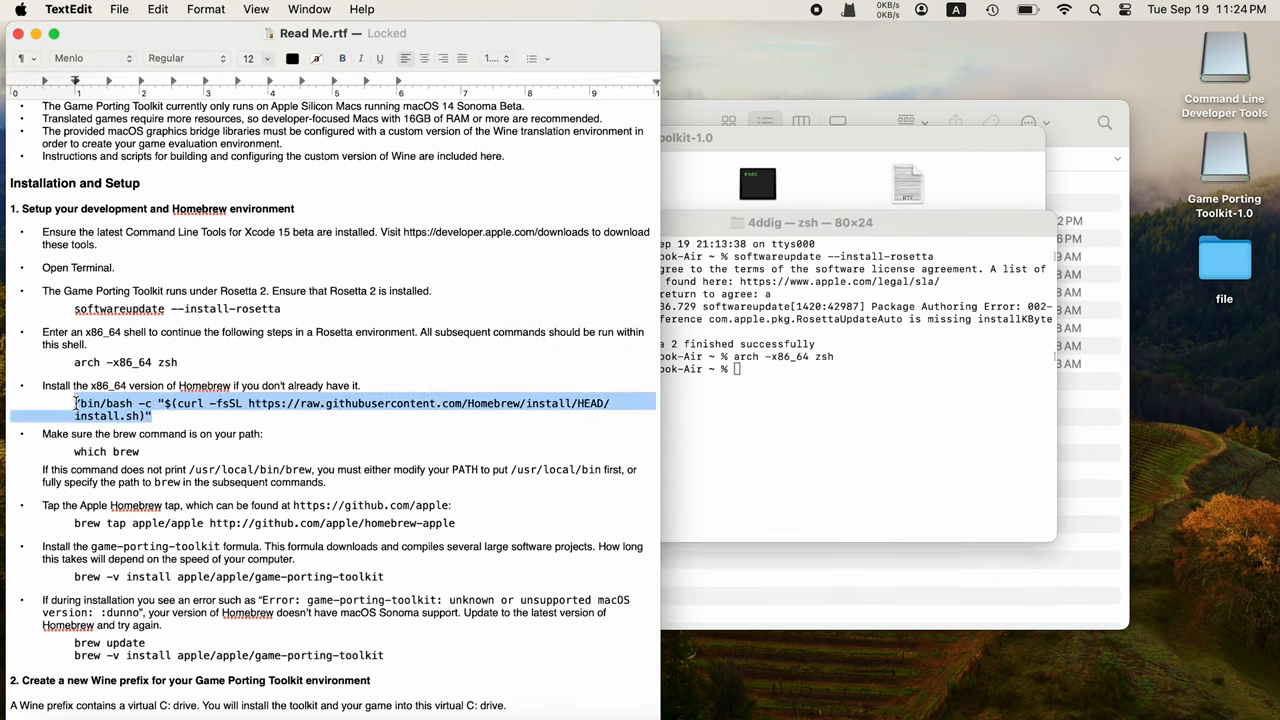
pyautogui.click(746, 369)
pyautogui.write('/bin/bash -c "$(curl -fsSL https://raw.githubusercontent.com/Homebrew/install/HEAD/install.sh)"')
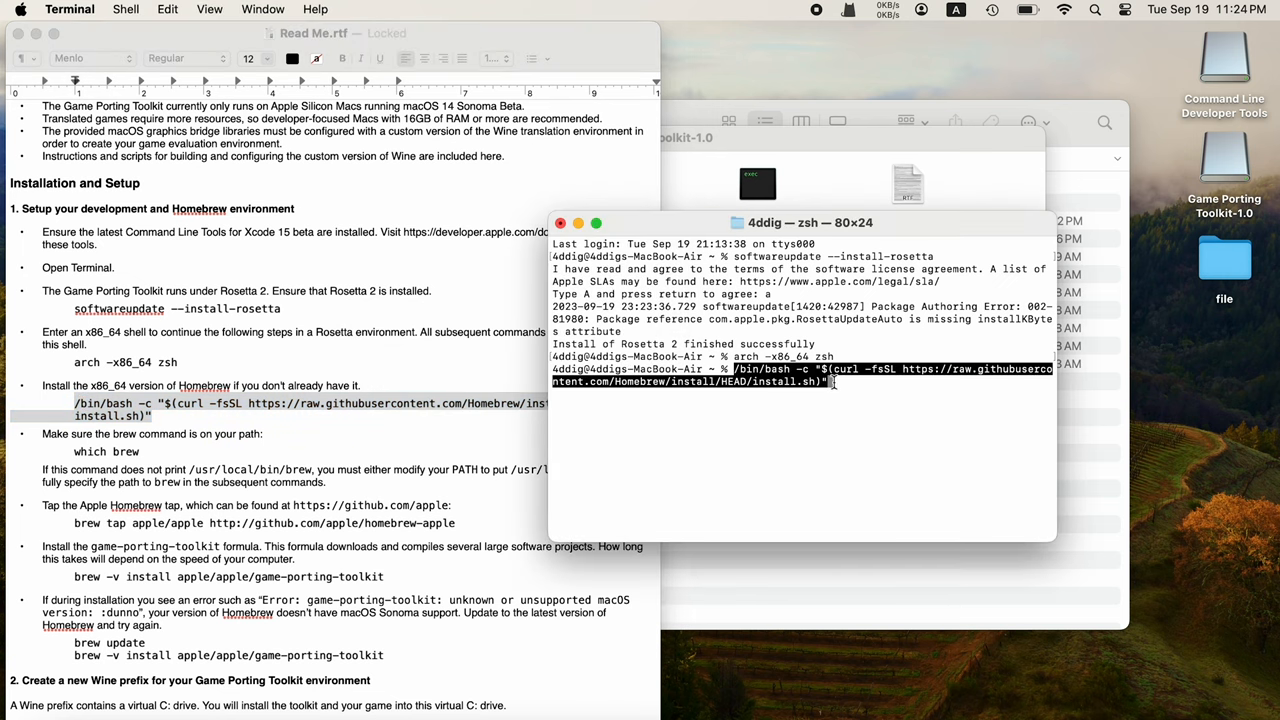
# Step: Run the Homebrew install script, supplying the password and confirming to continue
pyautogui.press('Return')
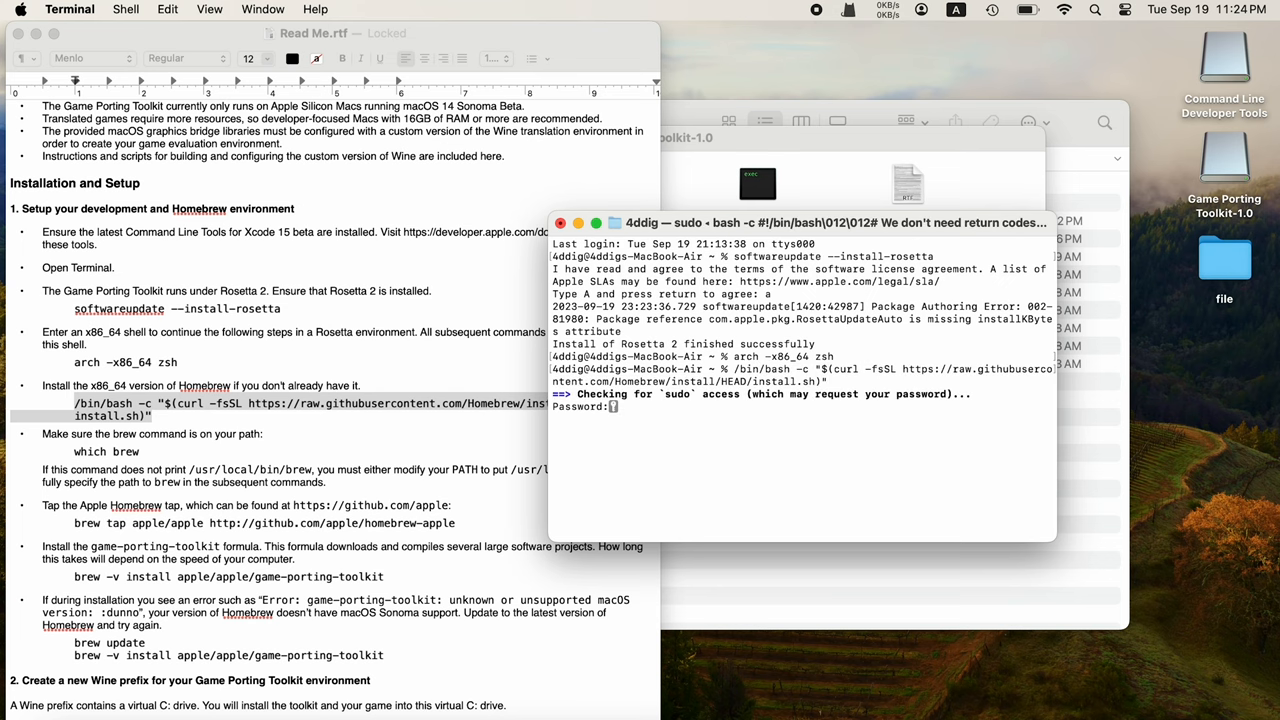
pyautogui.press('Return')
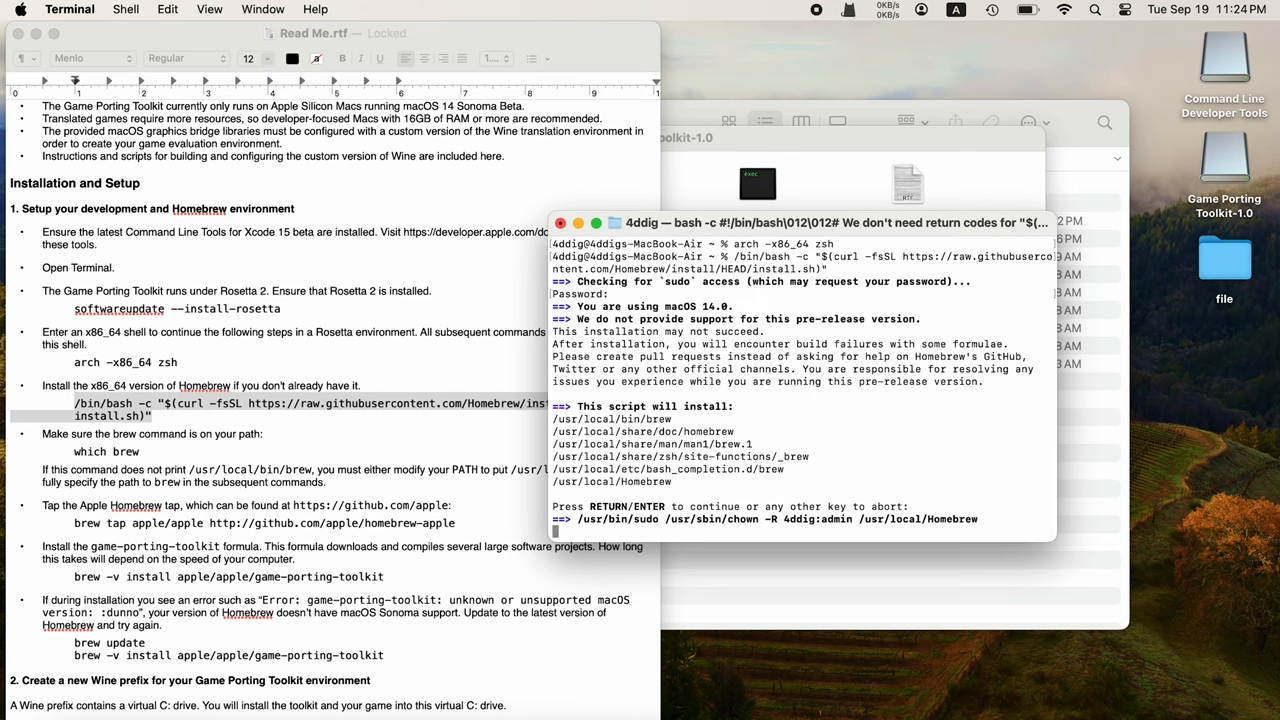
pyautogui.press('Return')
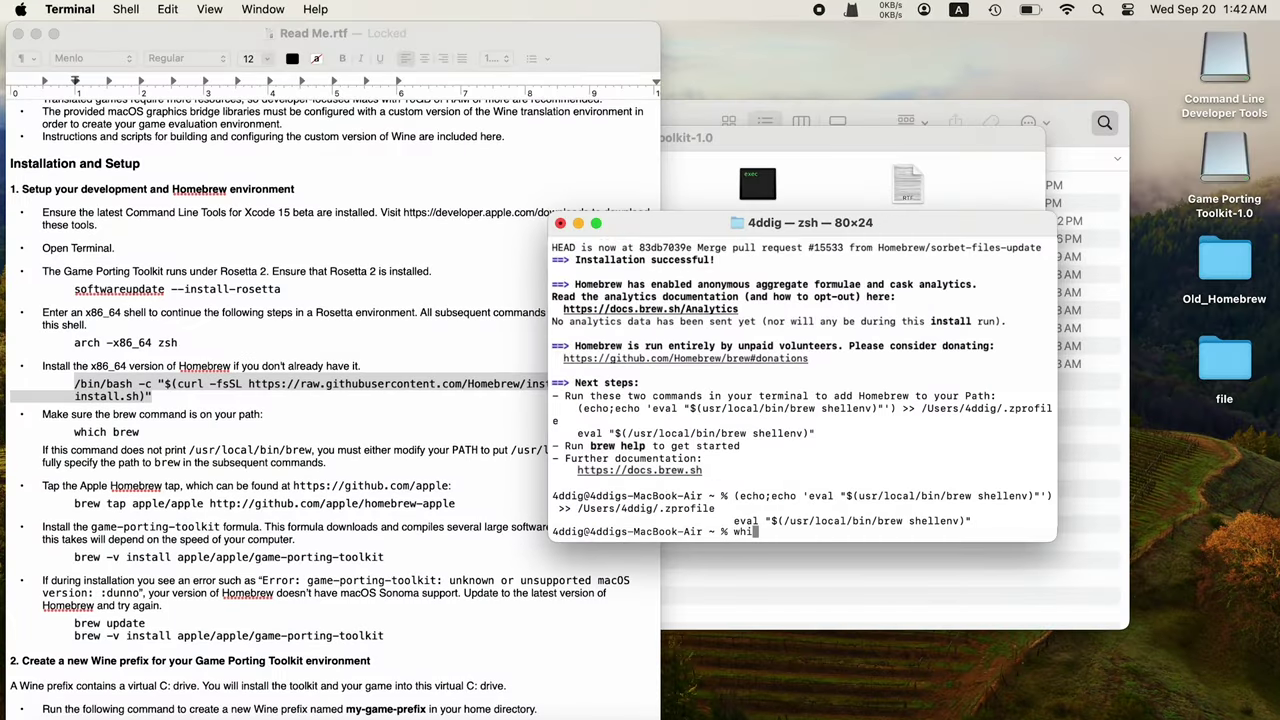
pyautogui.write('ch brew')
# Step: Confirm brew resolves with 'which brew', then copy the Apple Homebrew tap command from the Read Me
pyautogui.press('Return')
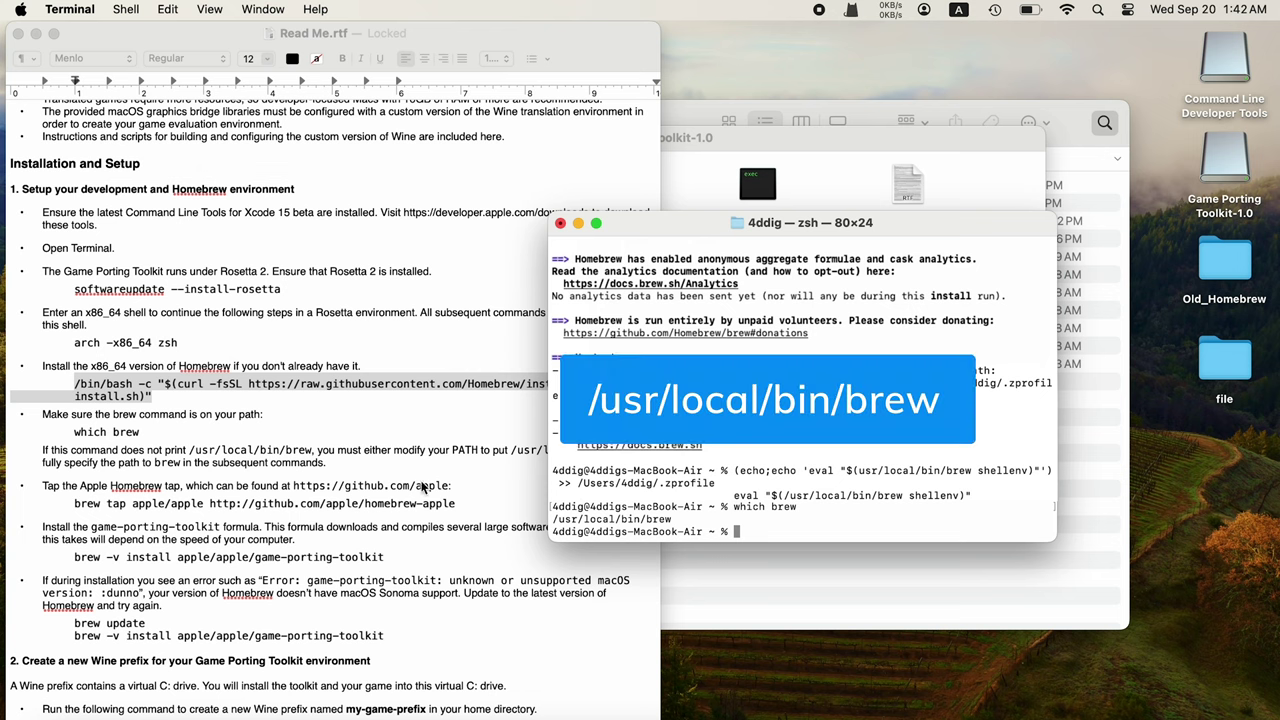
pyautogui.click(422, 487)
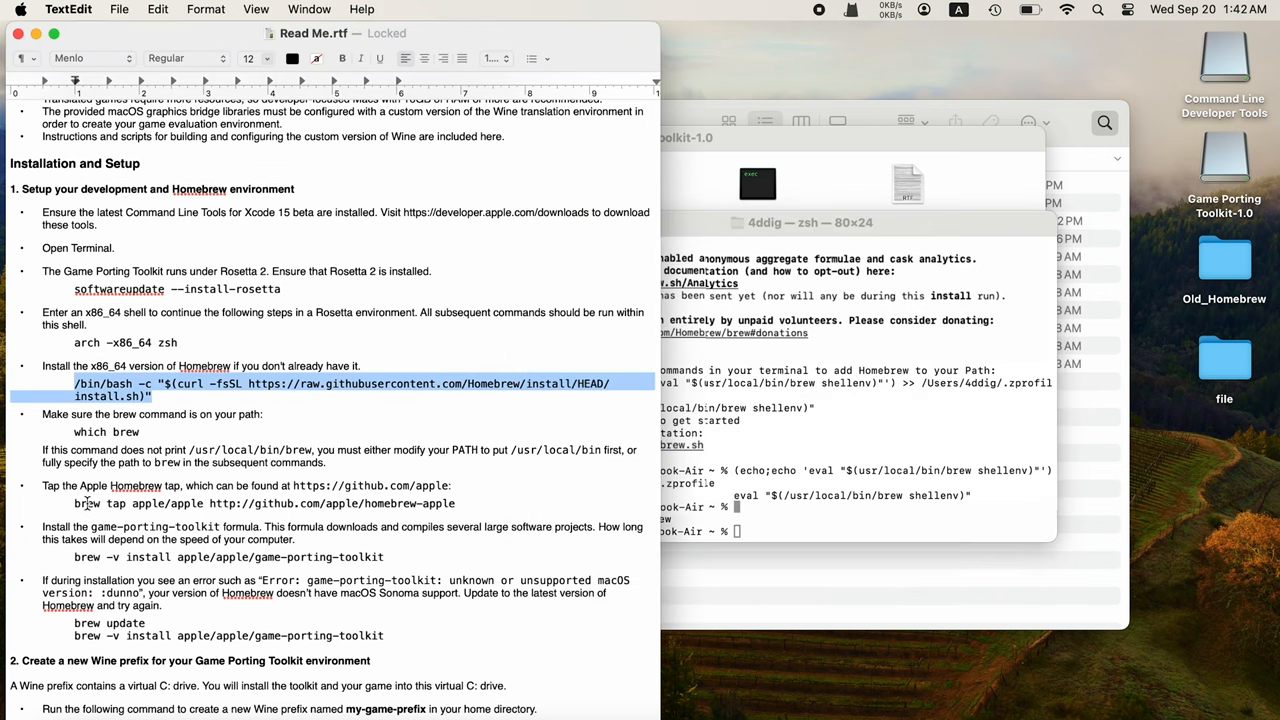
pyautogui.moveTo(75, 503); pyautogui.dragTo(459, 503)
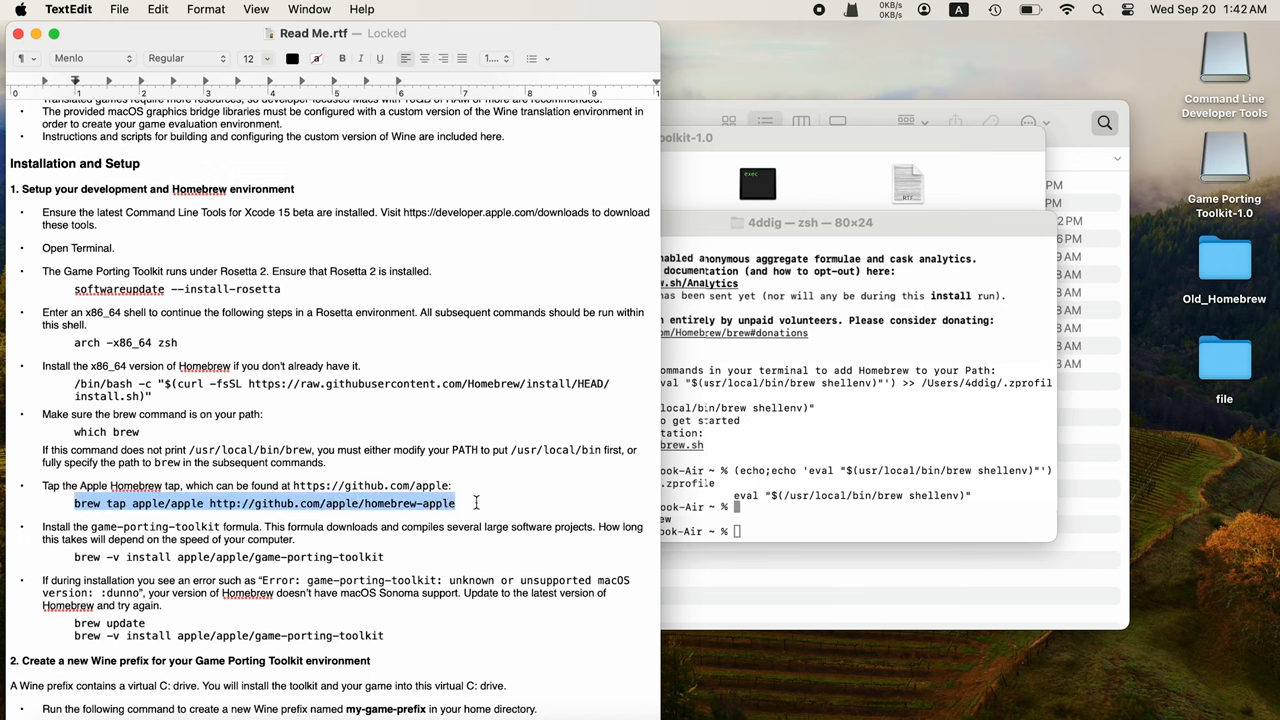
pyautogui.click(738, 531)
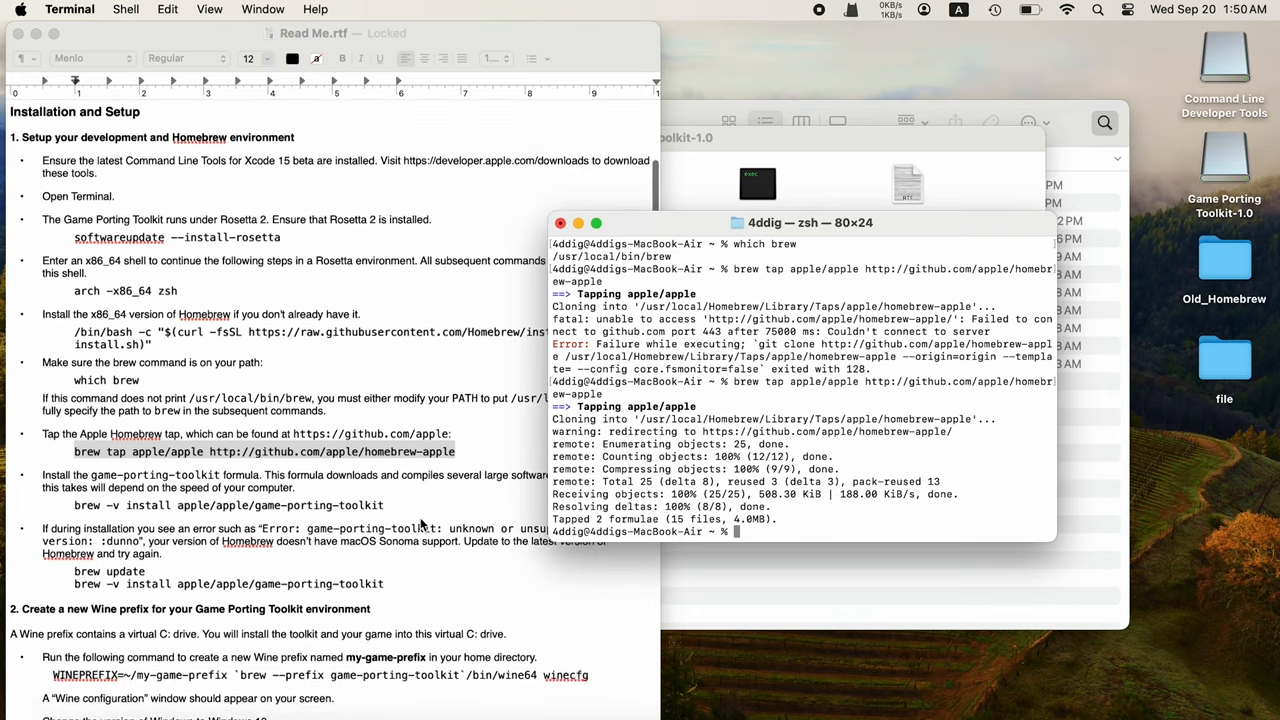
# Step: Run 'brew -v install apple/apple/game-porting-toolkit' copied from the Read Me
pyautogui.click(396, 510)
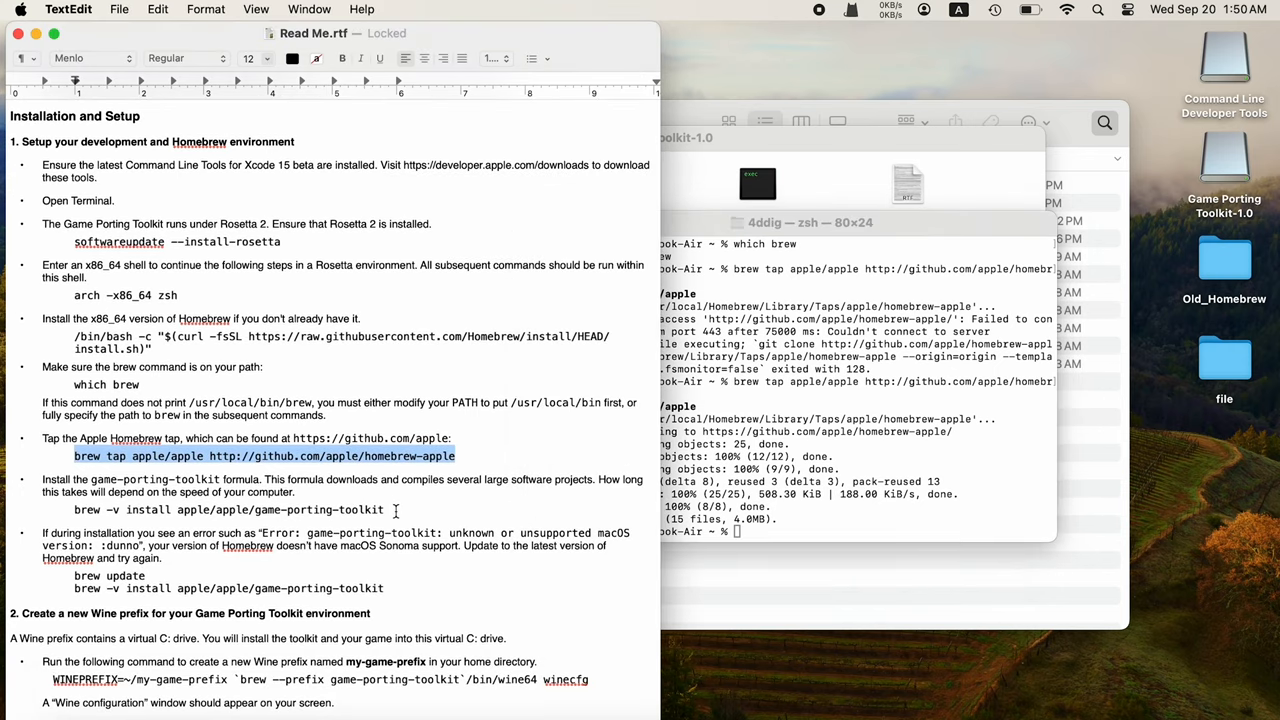
pyautogui.moveTo(385, 510); pyautogui.dragTo(73, 509)
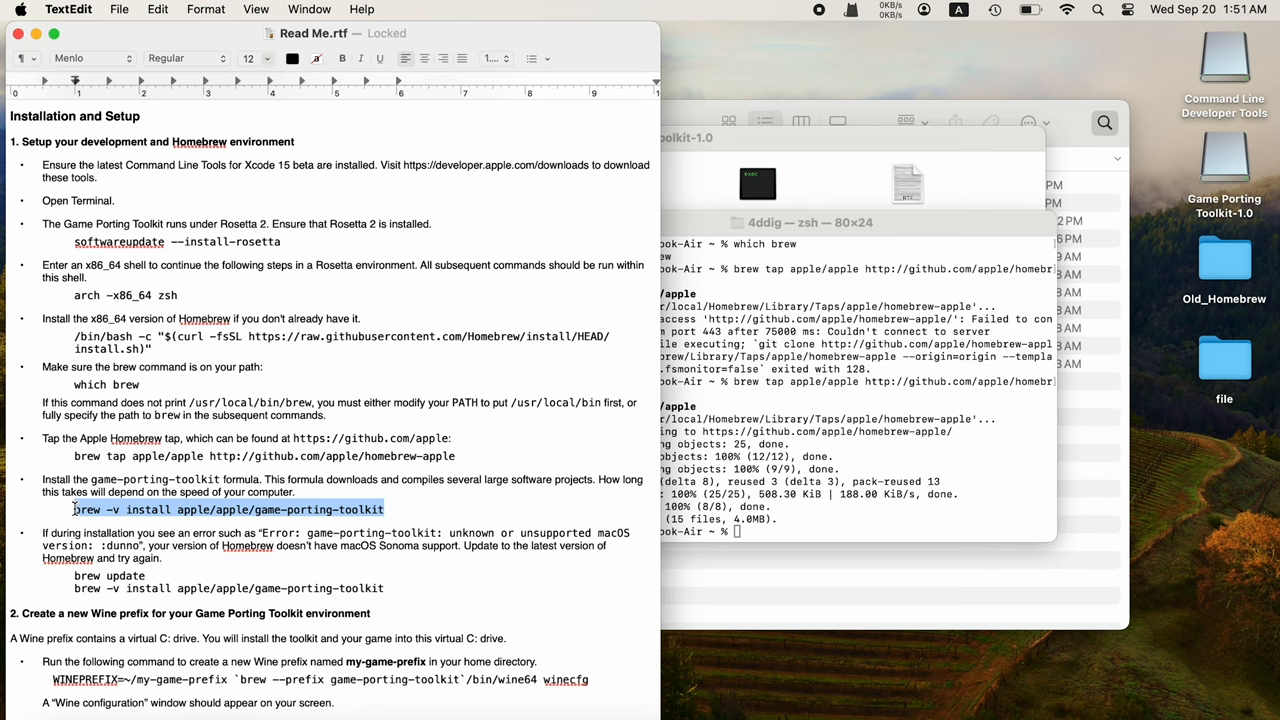
pyautogui.click(739, 533)
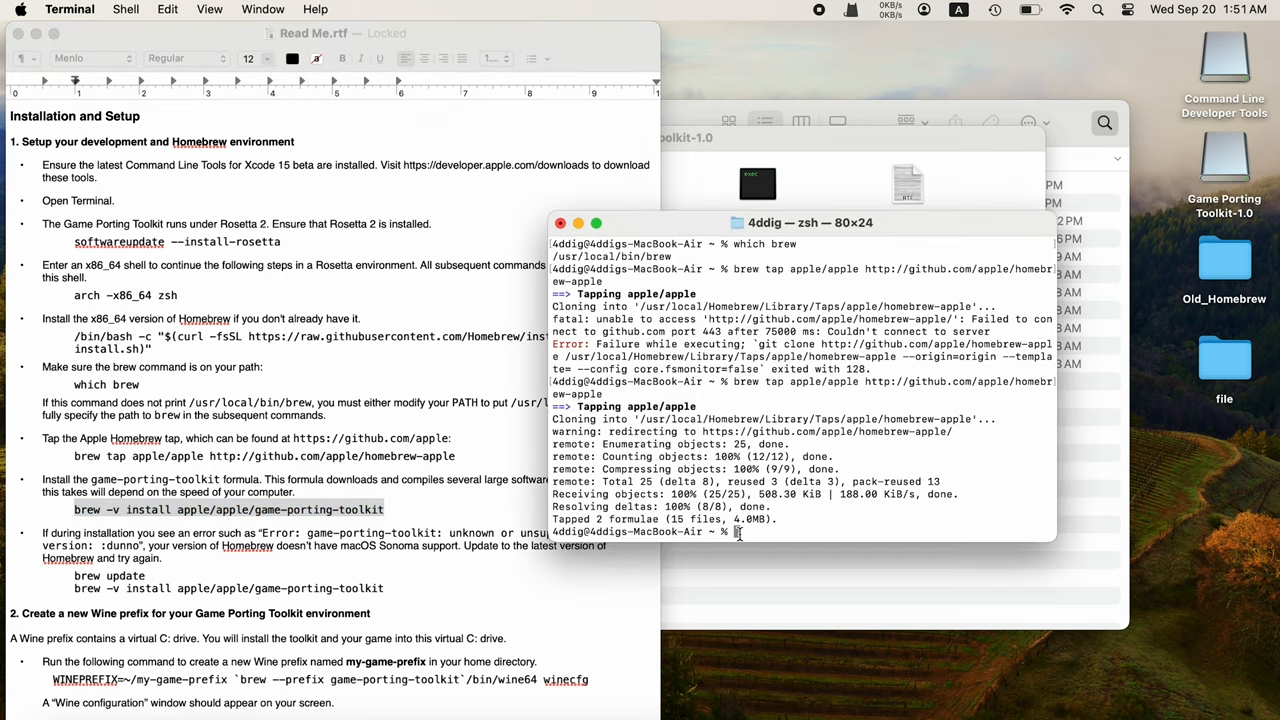
pyautogui.write('brew -v install apple/apple/game-porting-toolkit')
pyautogui.press('Return')
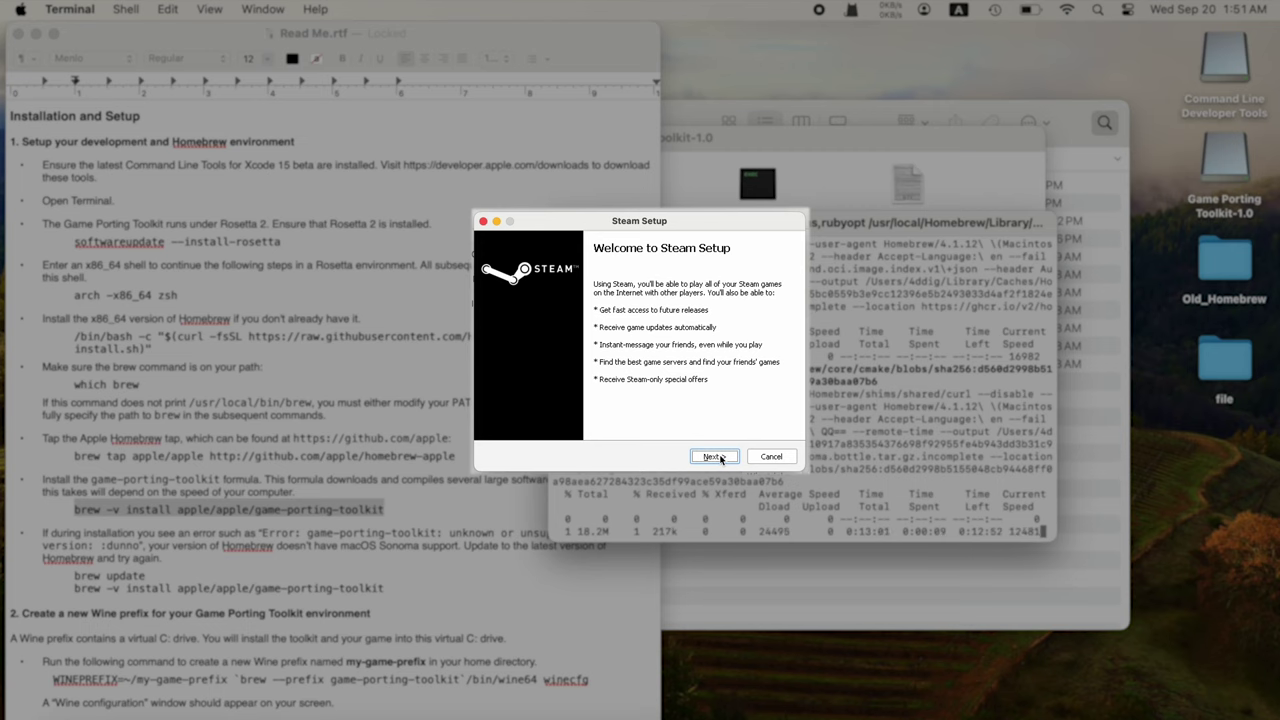
# Step: Install Steam for Windows in English to the default folder, launch it and start installing ELDEN RING
pyautogui.click(714, 457)
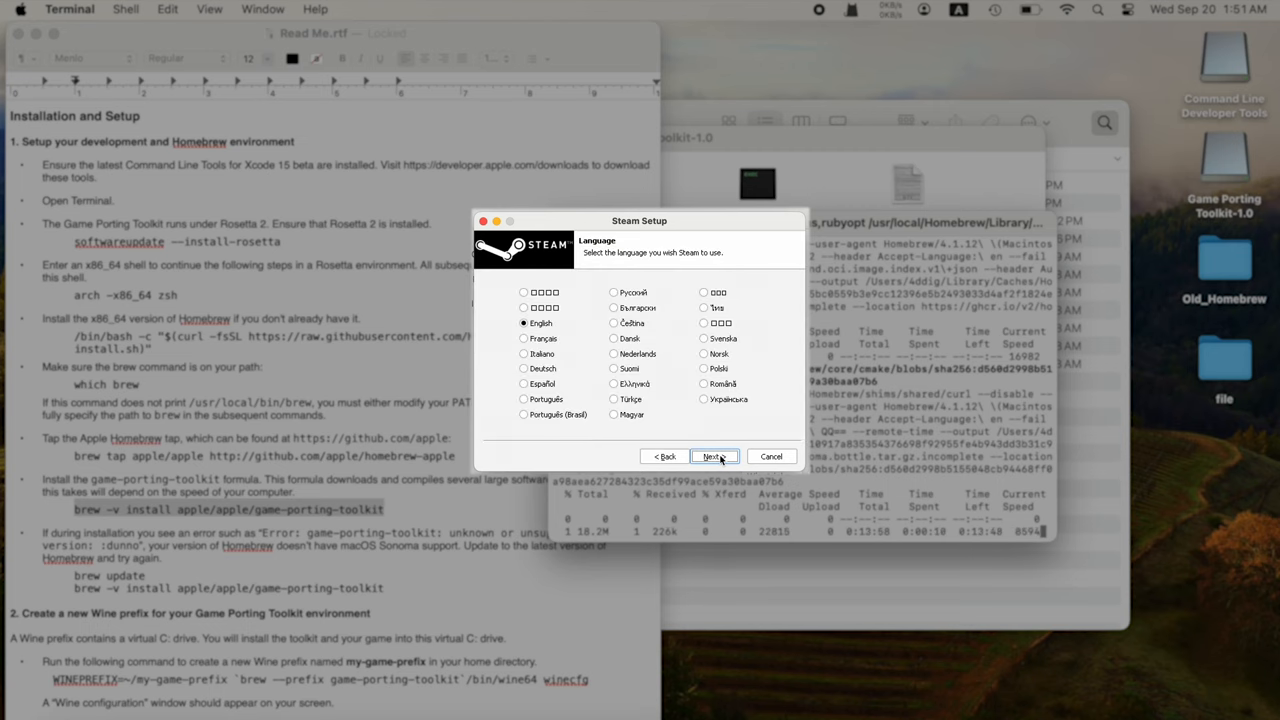
pyautogui.click(721, 459)
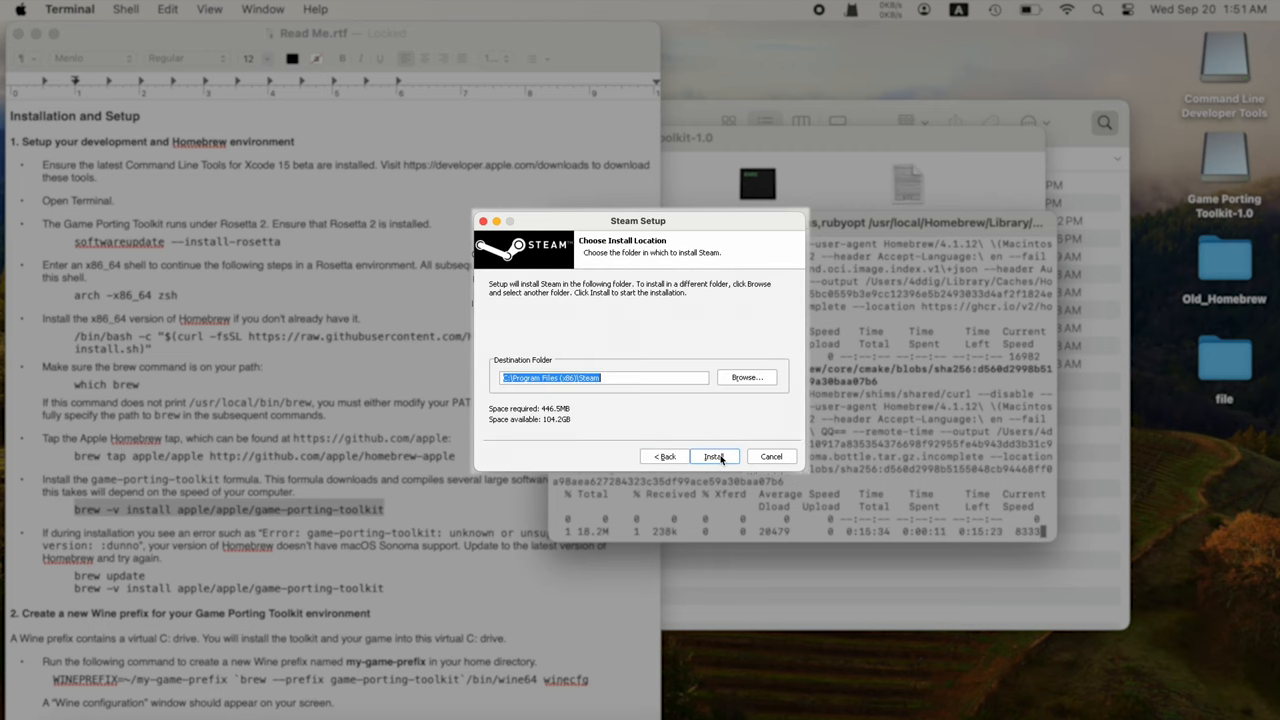
pyautogui.click(719, 459)
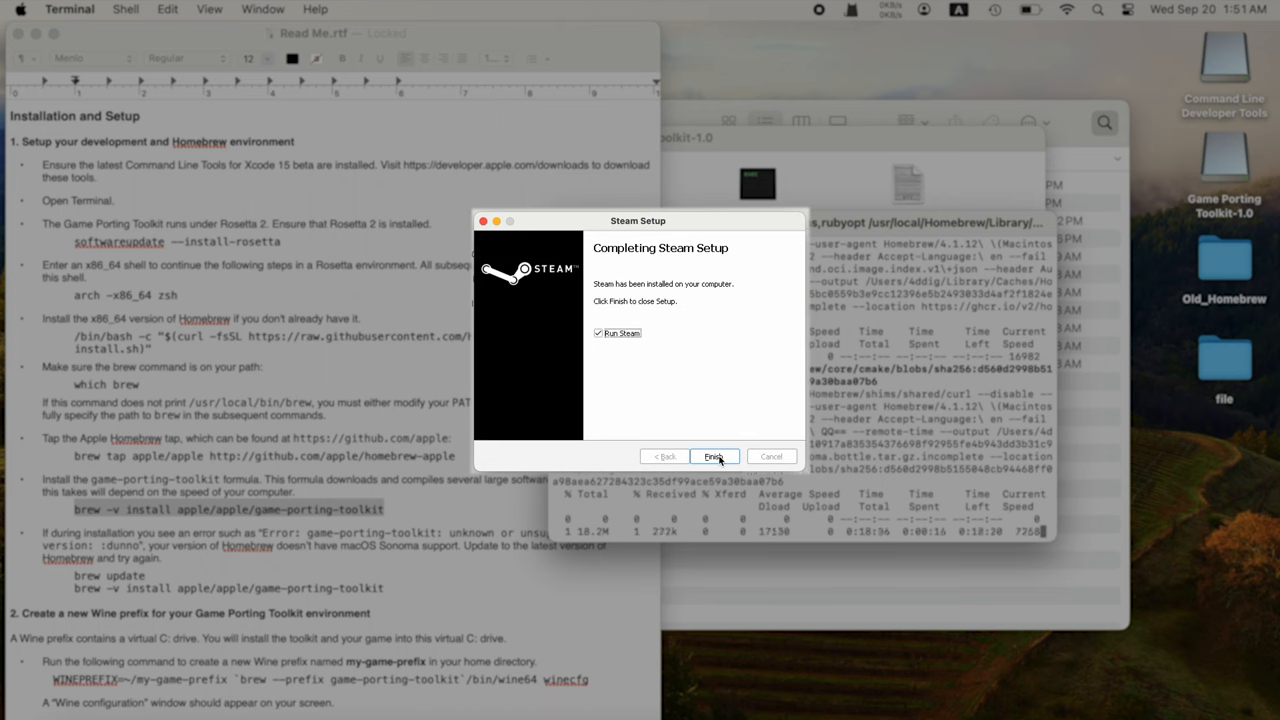
pyautogui.click(716, 458)
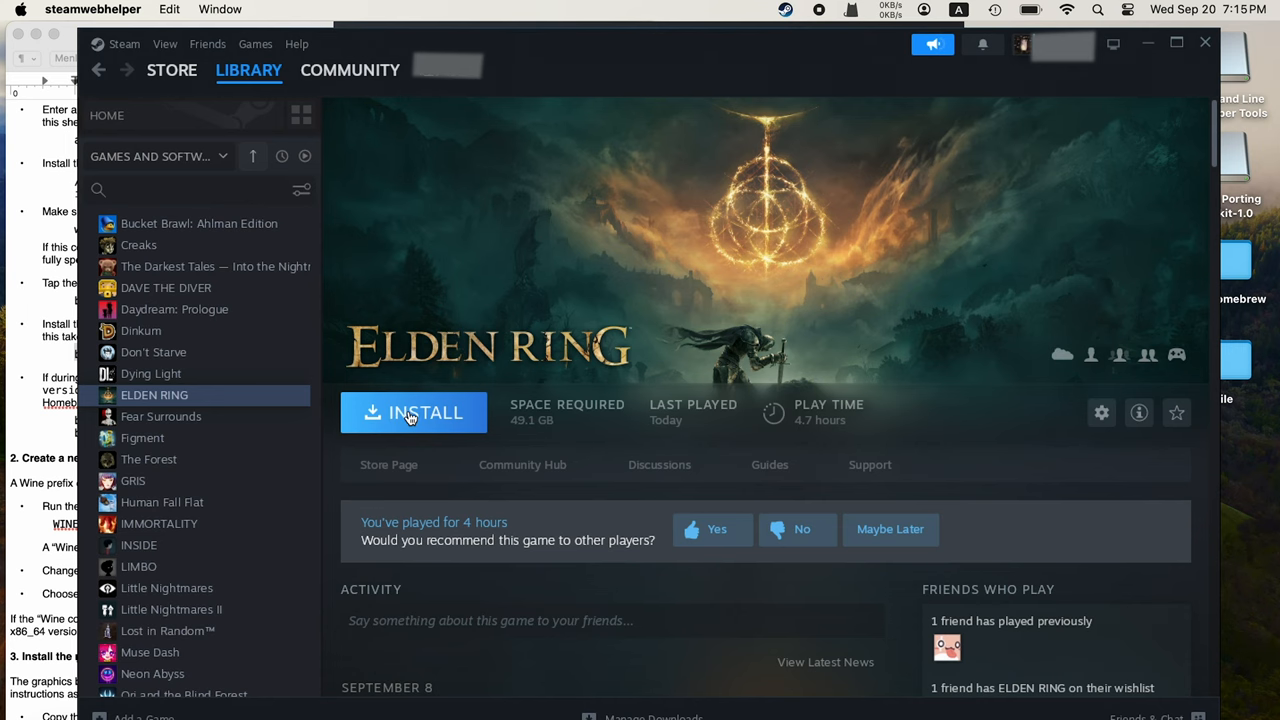
pyautogui.click(409, 416)
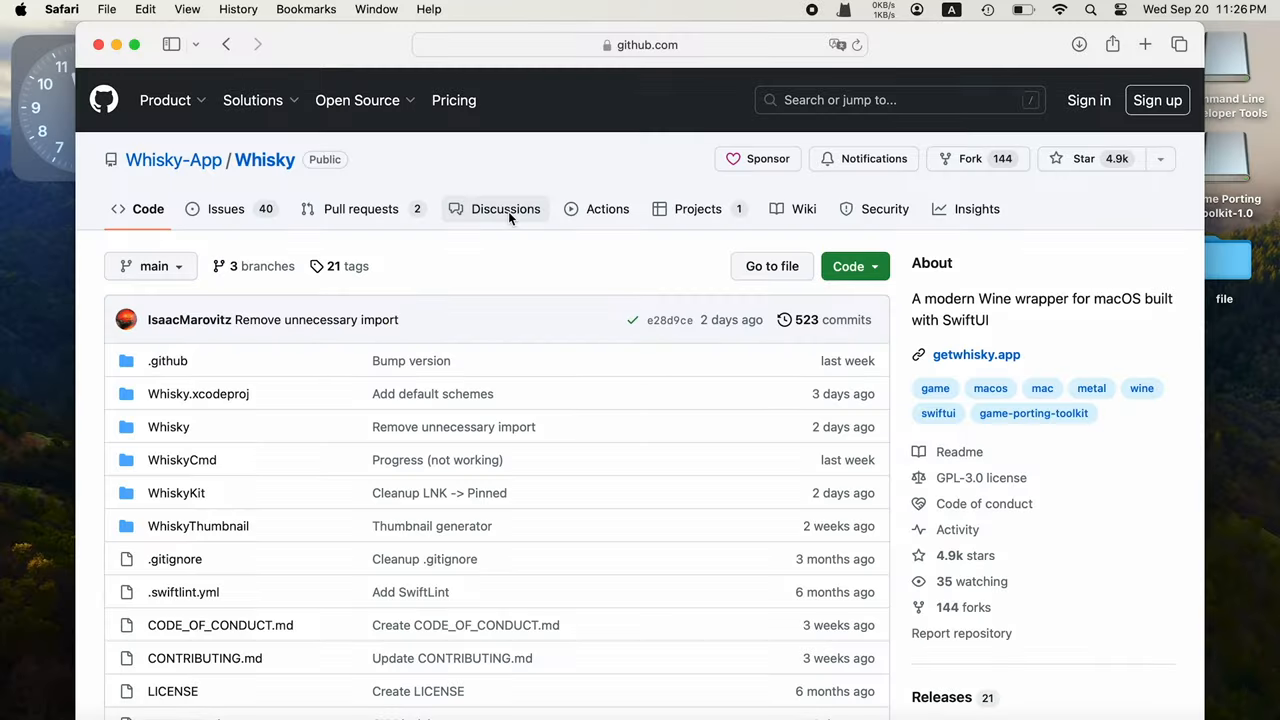
pyautogui.scroll(-4, 818, 339)
pyautogui.scroll(-2, 900, 450)
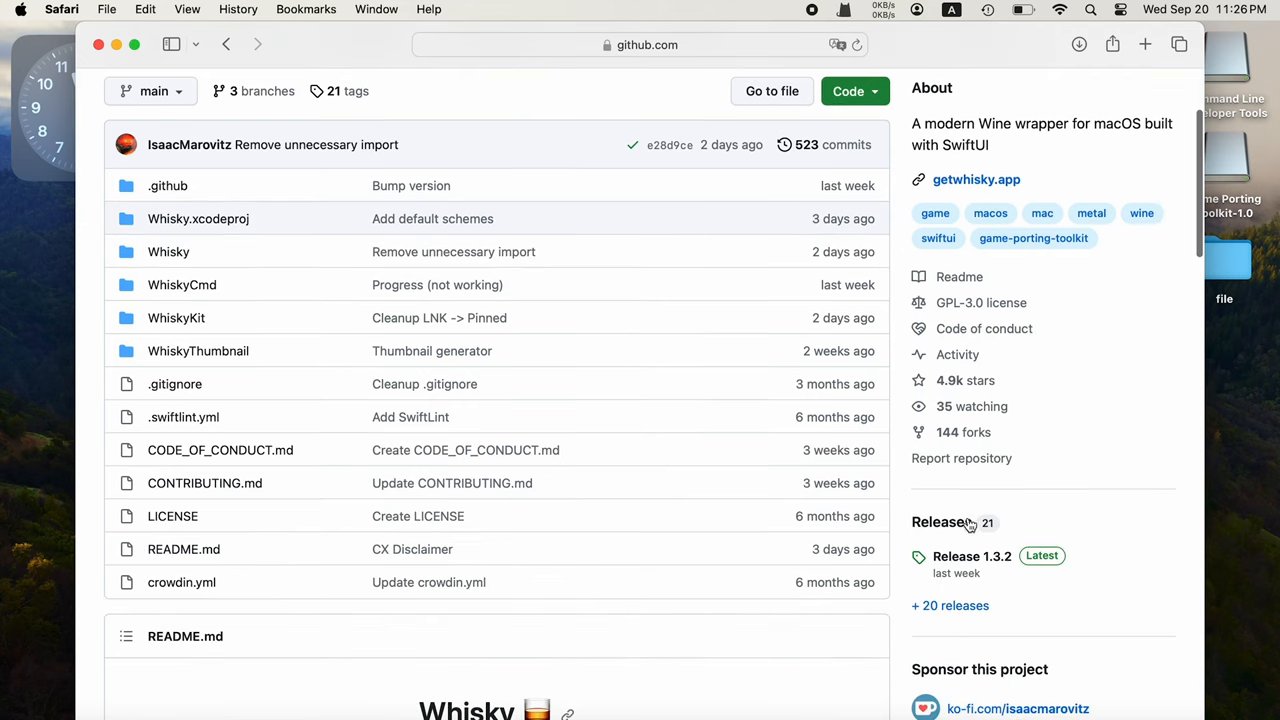
# Step: Download Whisky.zip from the Release 1.3.2 assets on GitHub
pyautogui.click(964, 558)
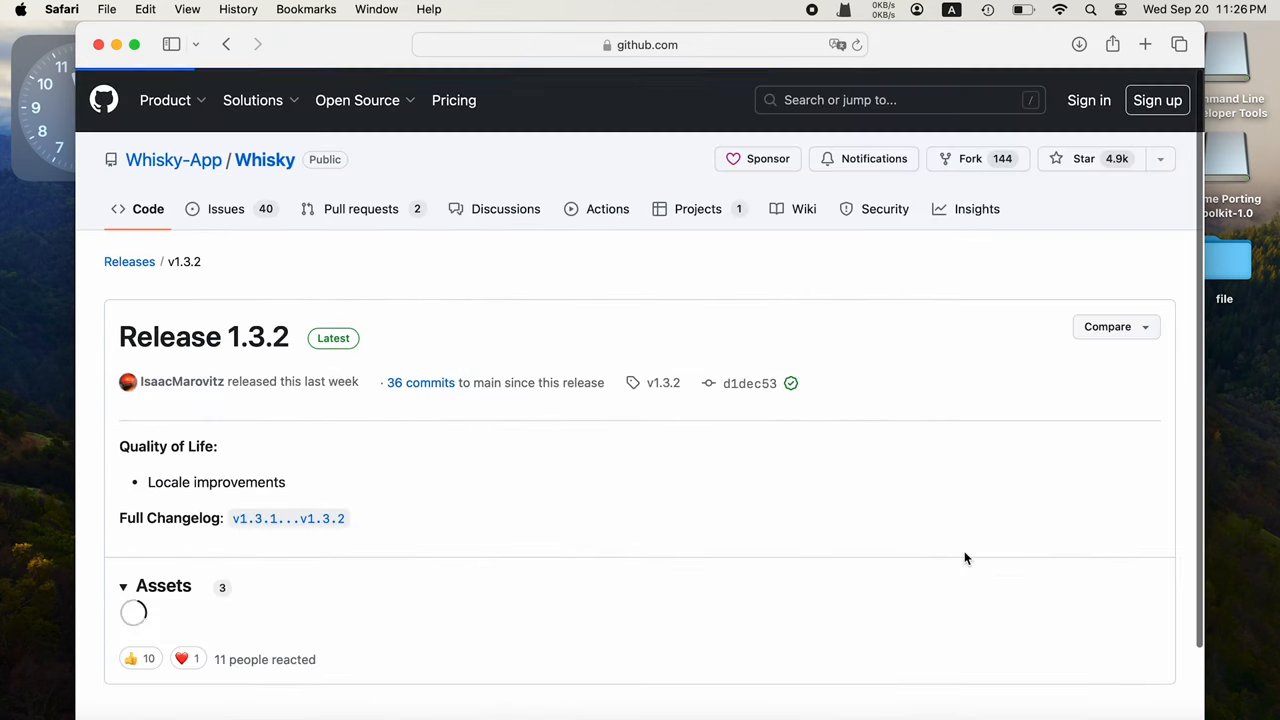
pyautogui.scroll(-1, 578, 544)
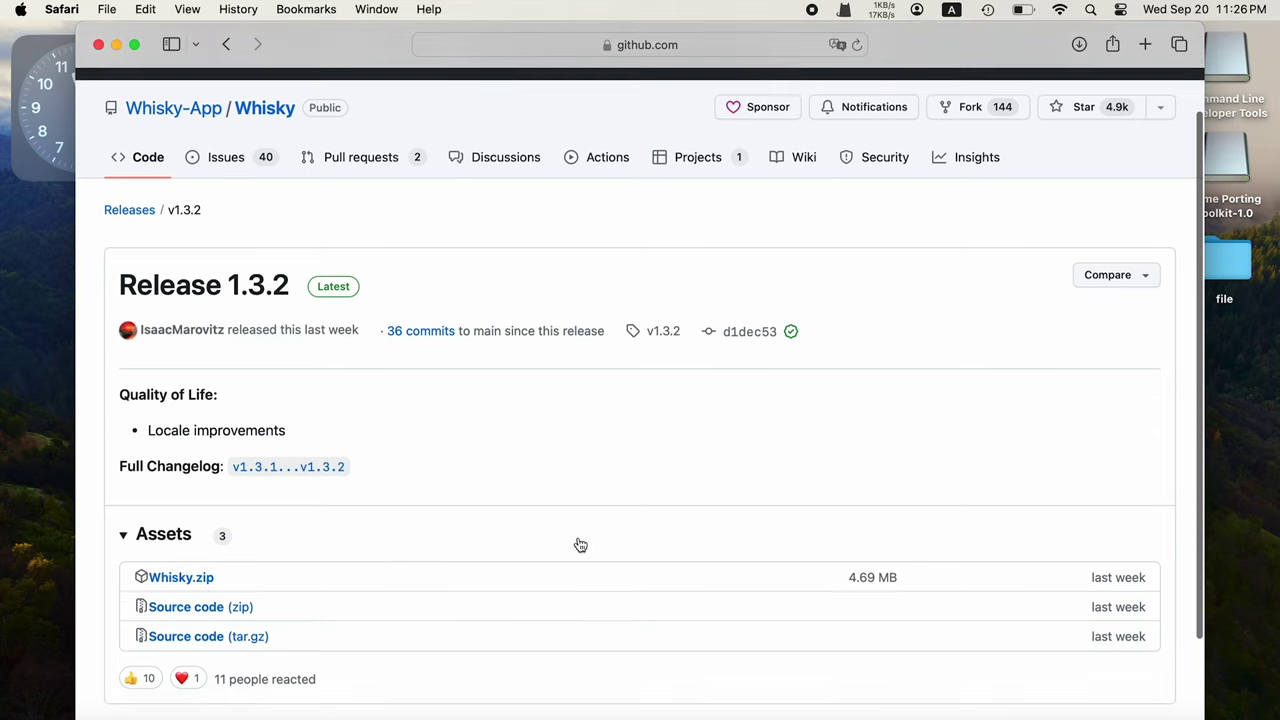
pyautogui.click(180, 578)
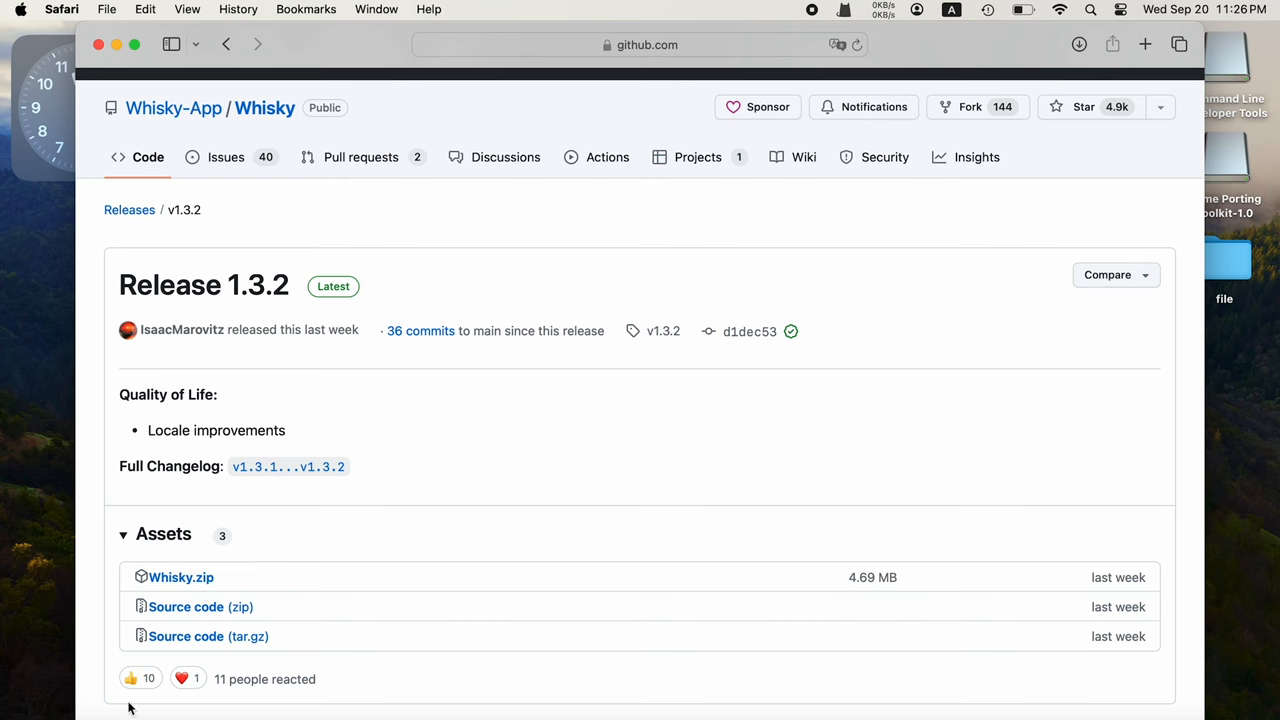
# Step: Move the downloaded Whisky app into Applications and launch it
pyautogui.click(65, 712)
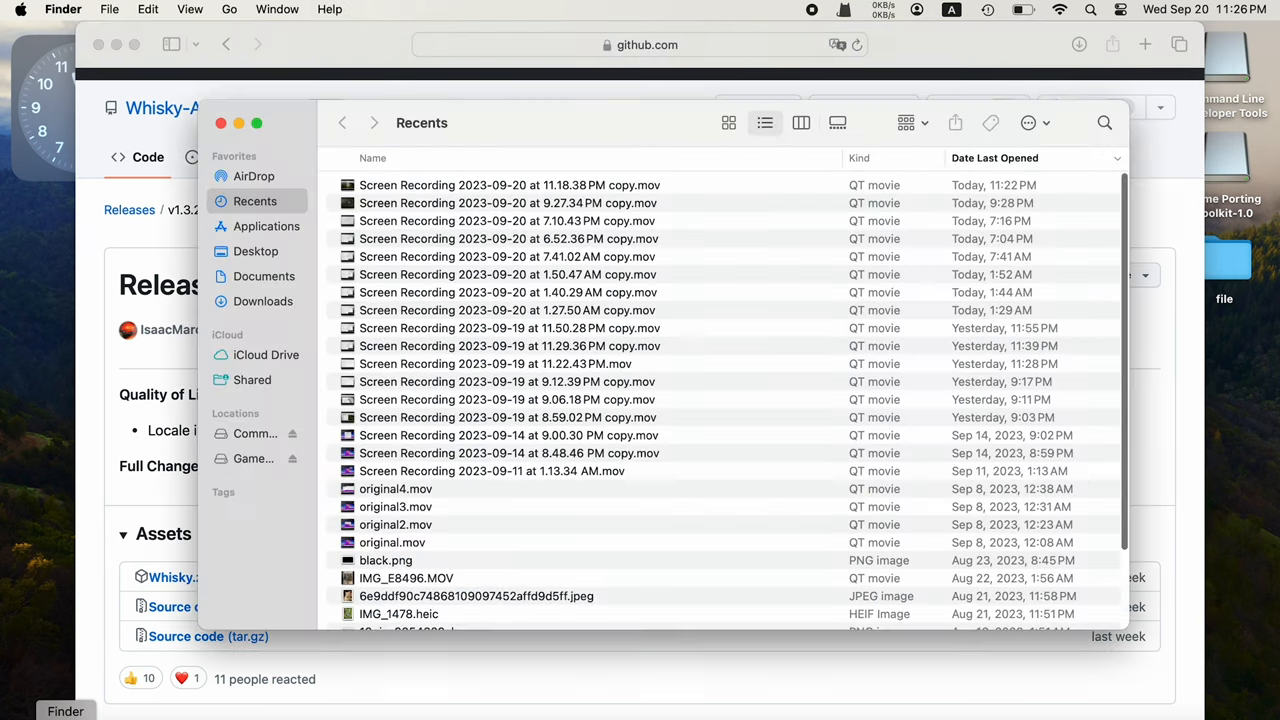
pyautogui.click(260, 300)
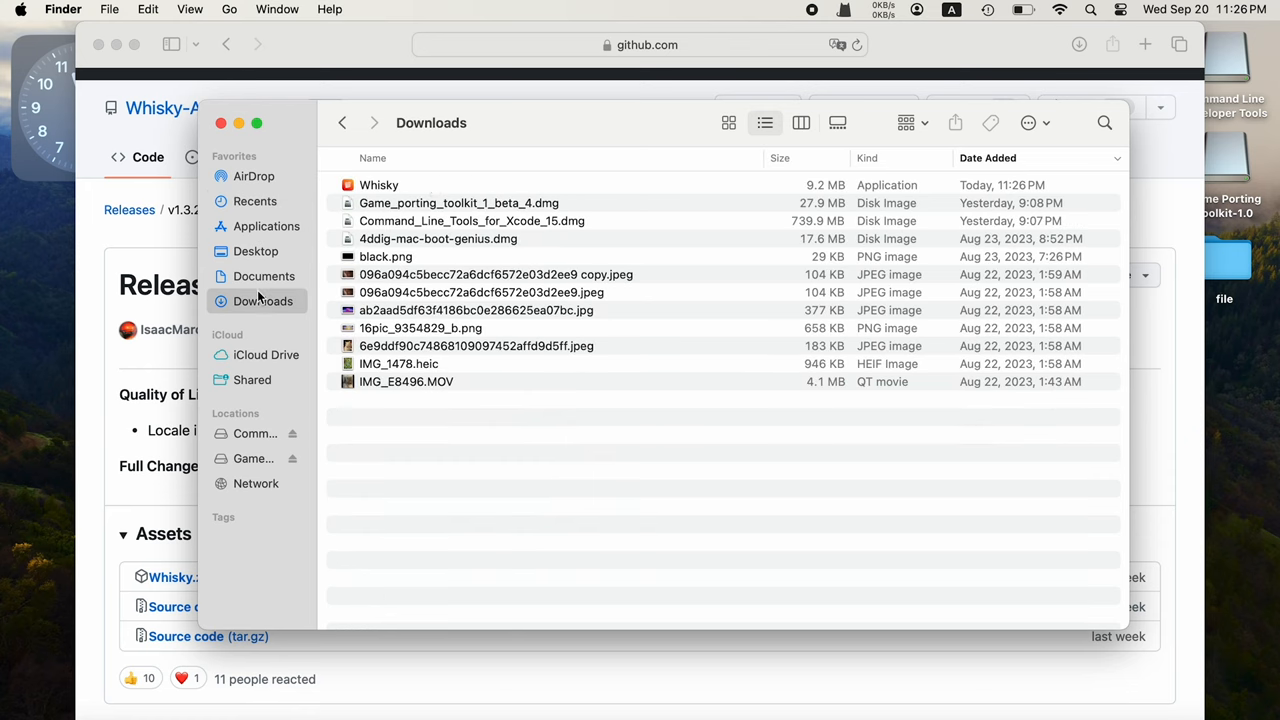
pyautogui.click(407, 184)
pyautogui.moveTo(395, 184); pyautogui.dragTo(287, 230)
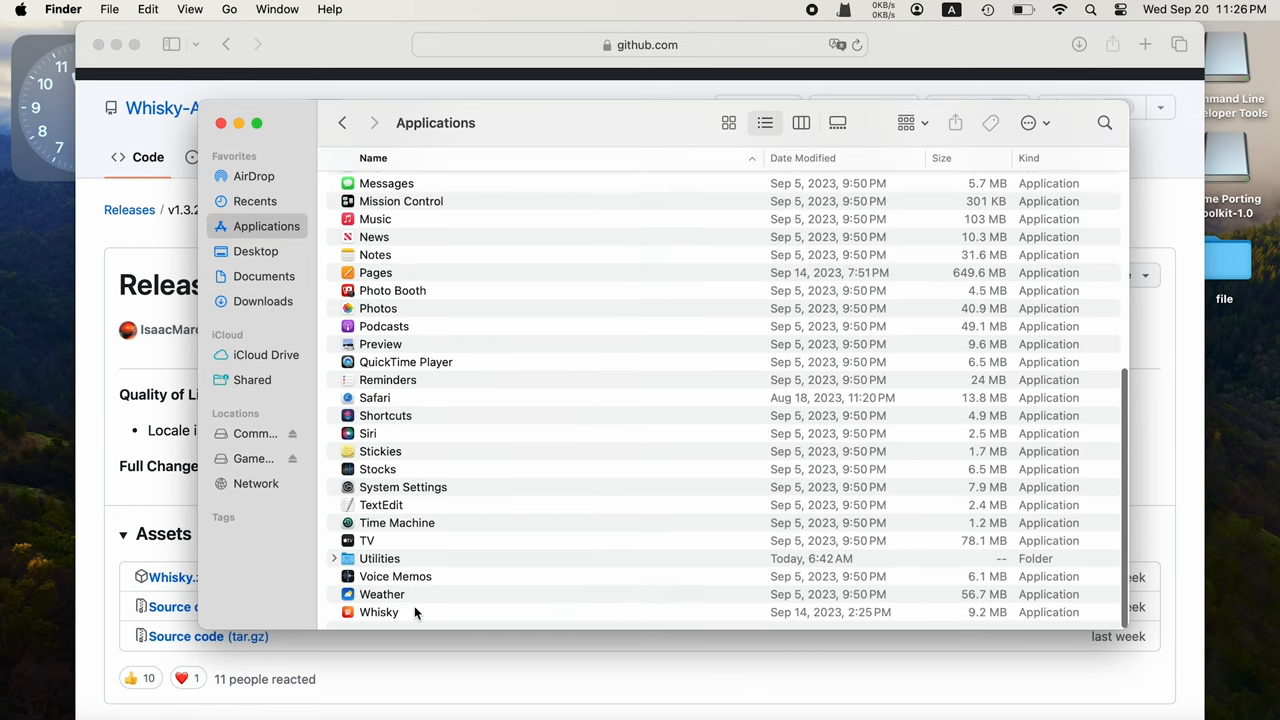
pyautogui.doubleClick(414, 611)
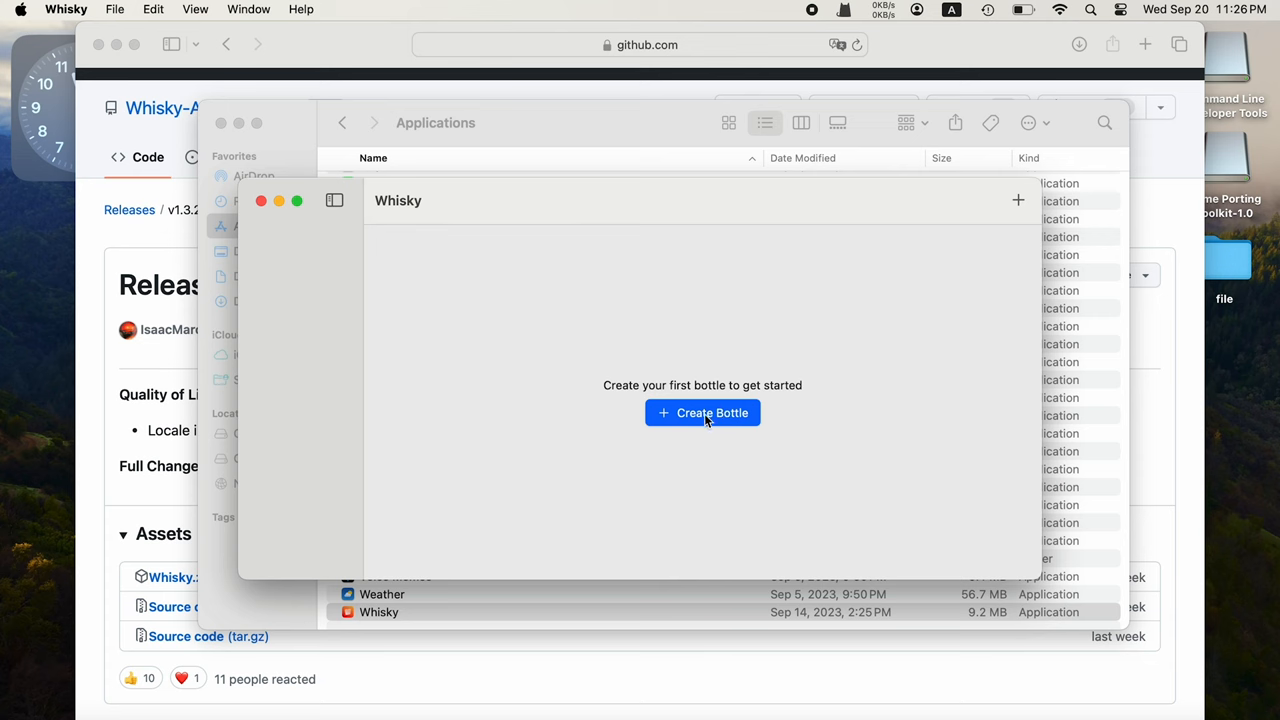
# Step: Create a Windows 10 bottle named 'steam' in Whisky
pyautogui.click(701, 414)
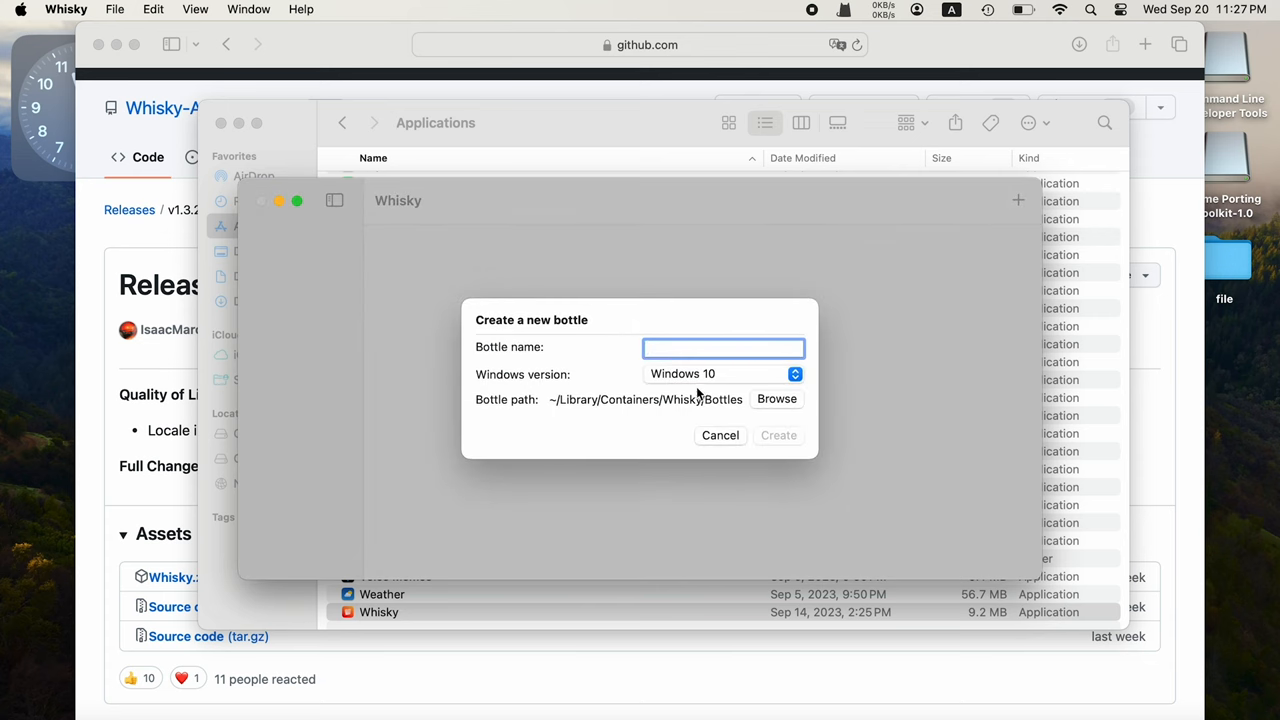
pyautogui.click(729, 373)
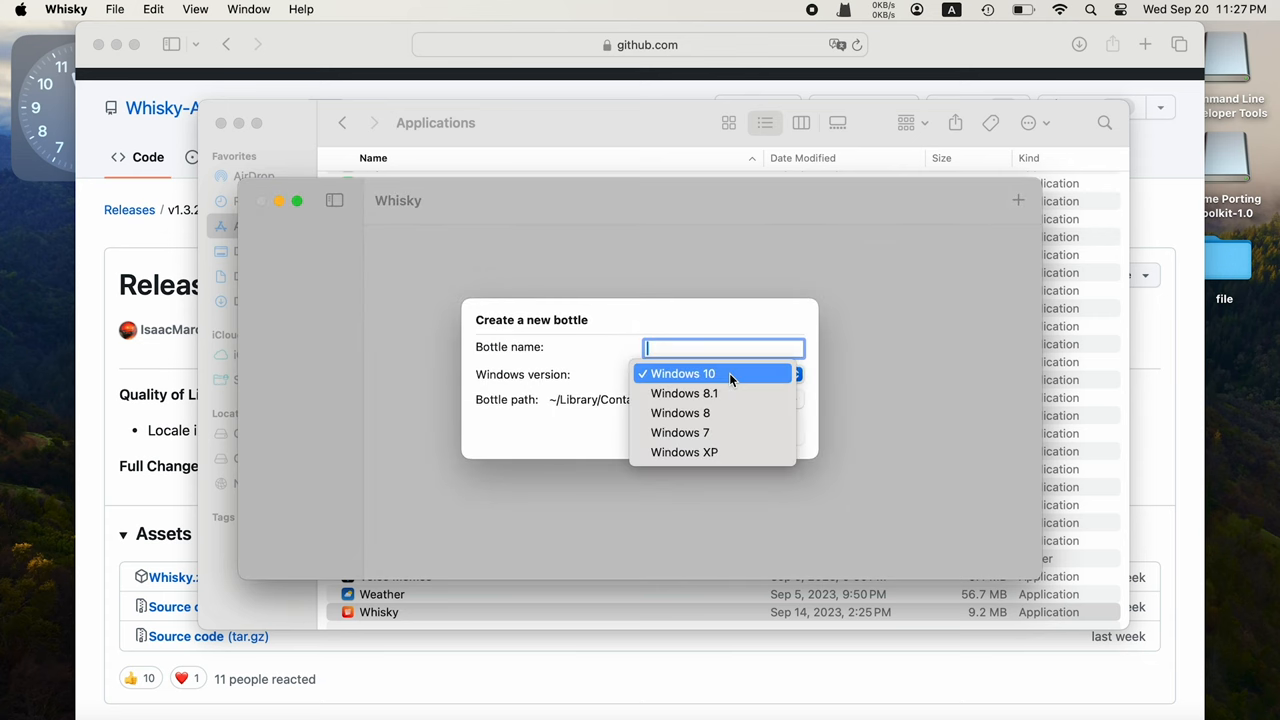
pyautogui.click(729, 373)
pyautogui.write('team')
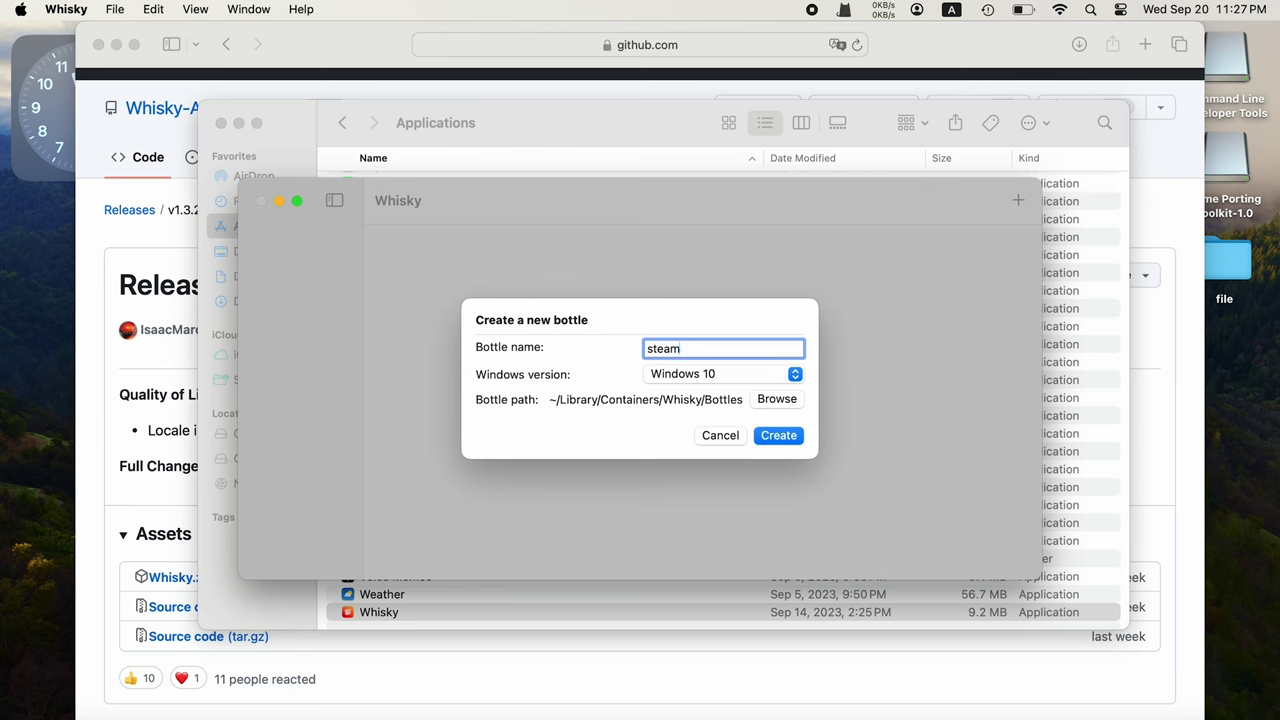
pyautogui.press('Return')
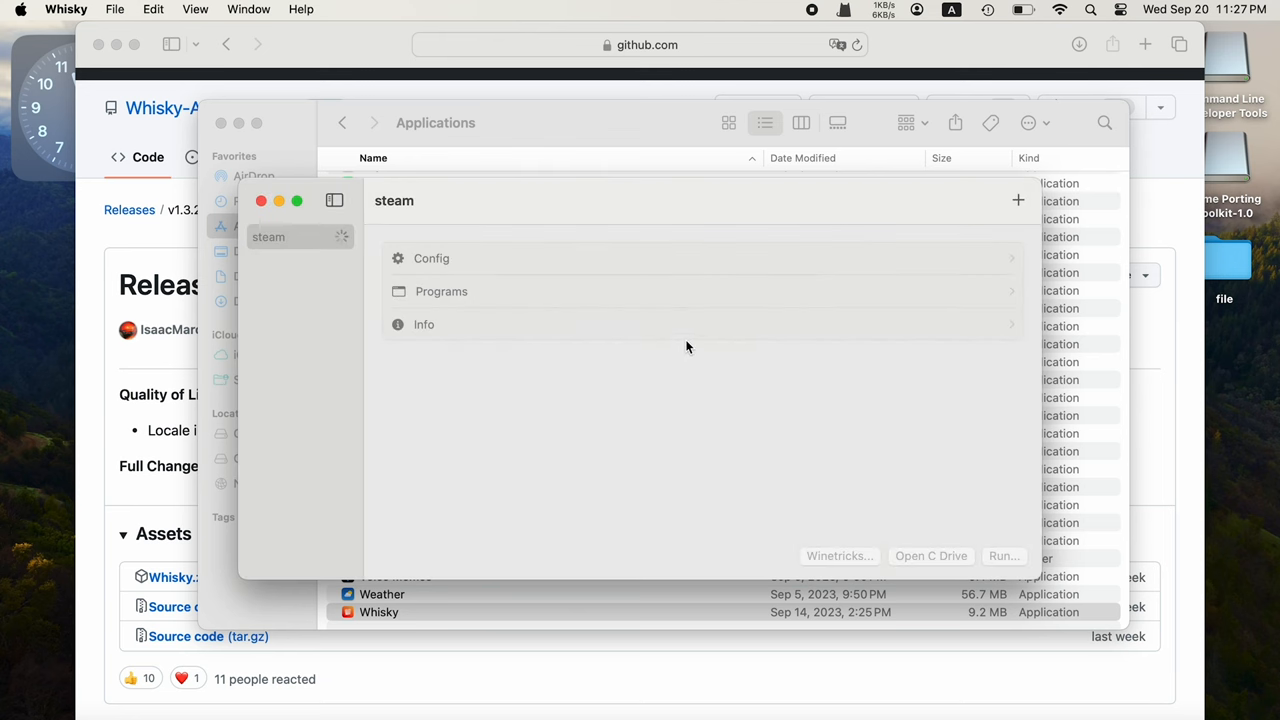
# Step: Download the Windows Steam installer from the official Steam store site, then close Safari
pyautogui.click(647, 46)
pyautogui.write('steam')
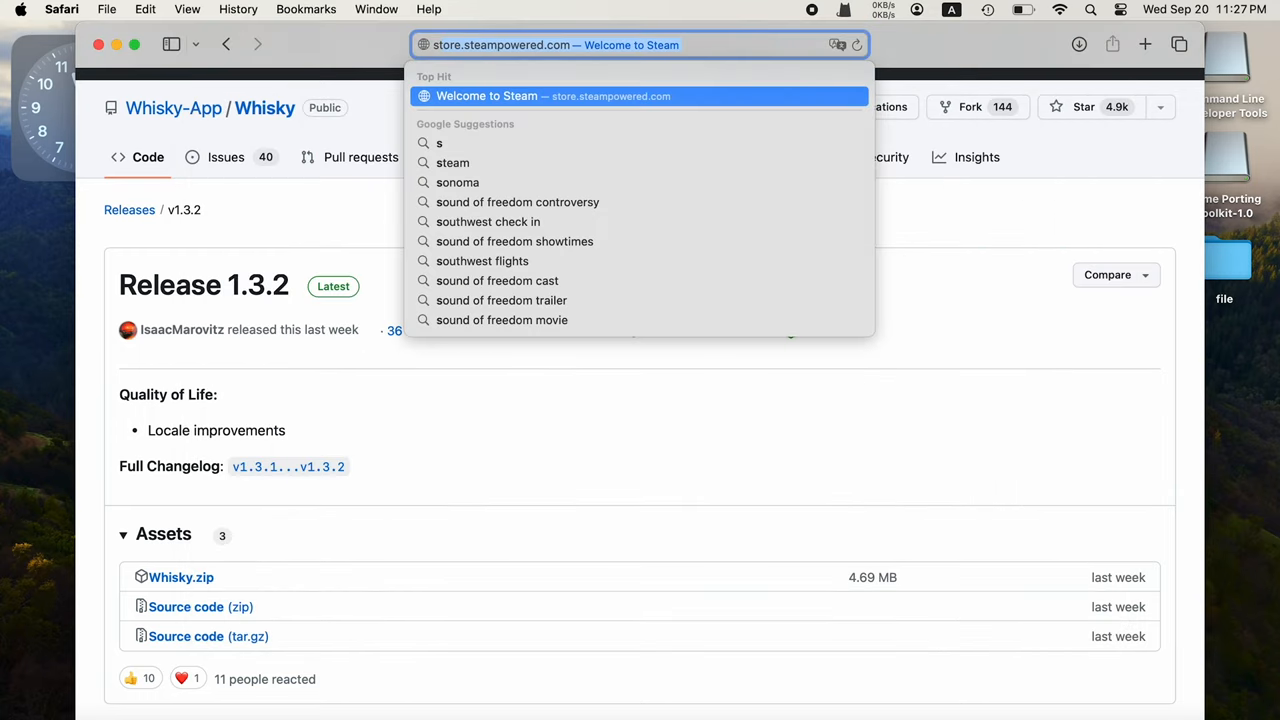
pyautogui.press('Return')
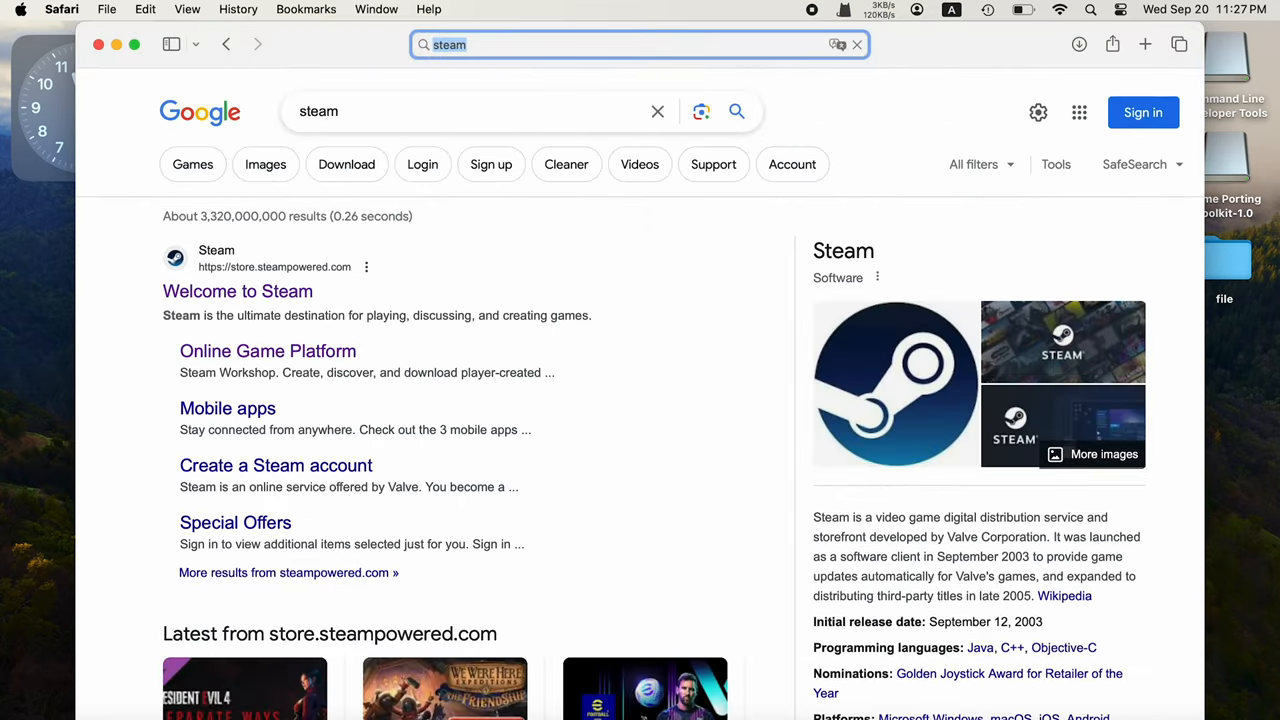
pyautogui.click(293, 293)
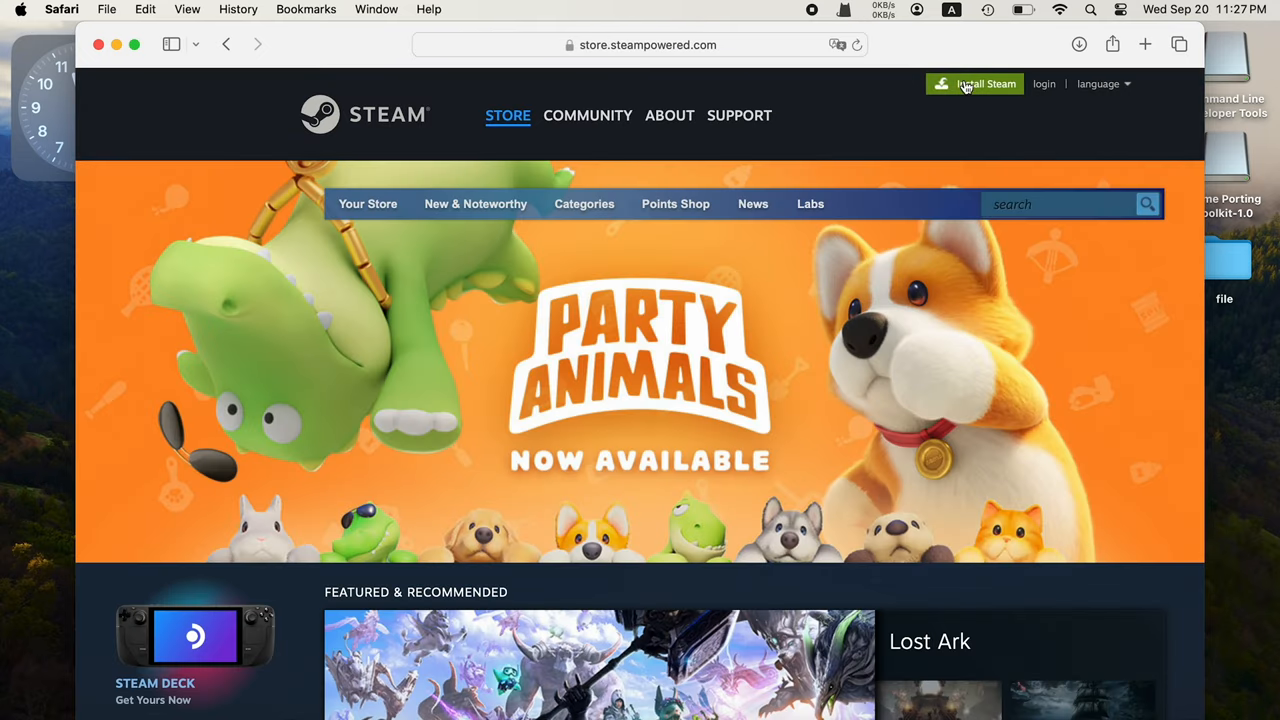
pyautogui.click(965, 85)
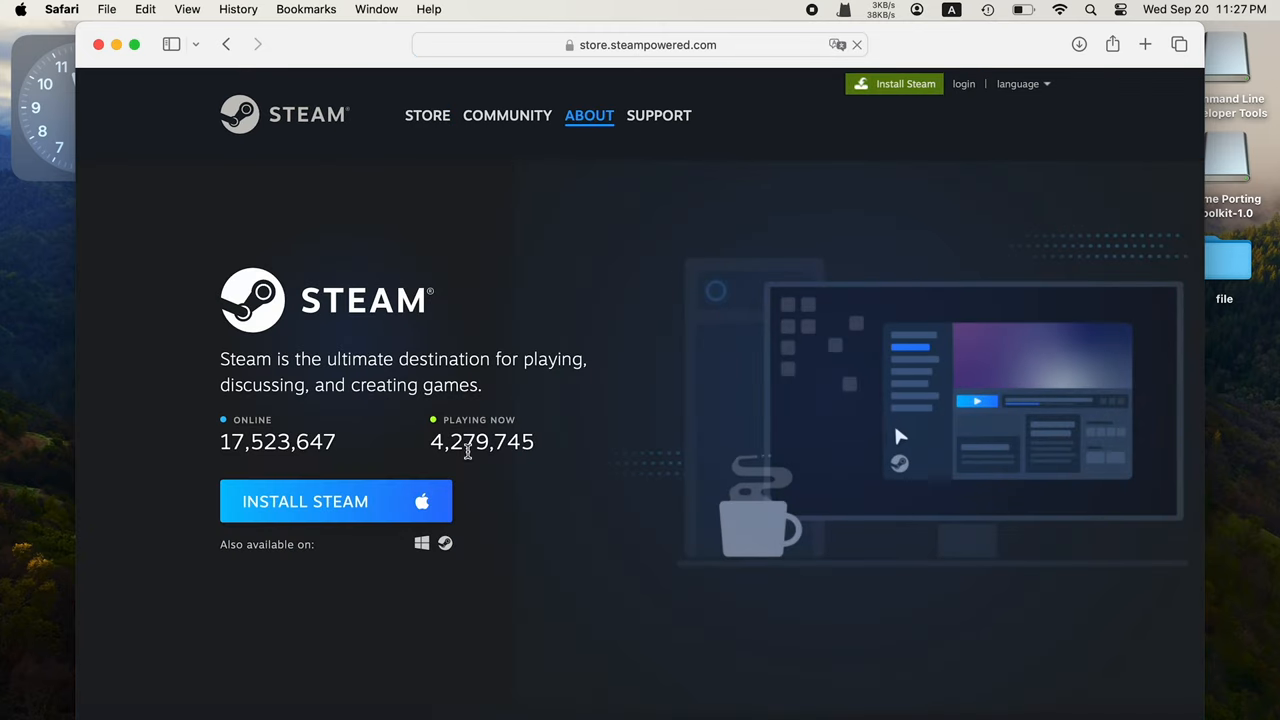
pyautogui.click(422, 545)
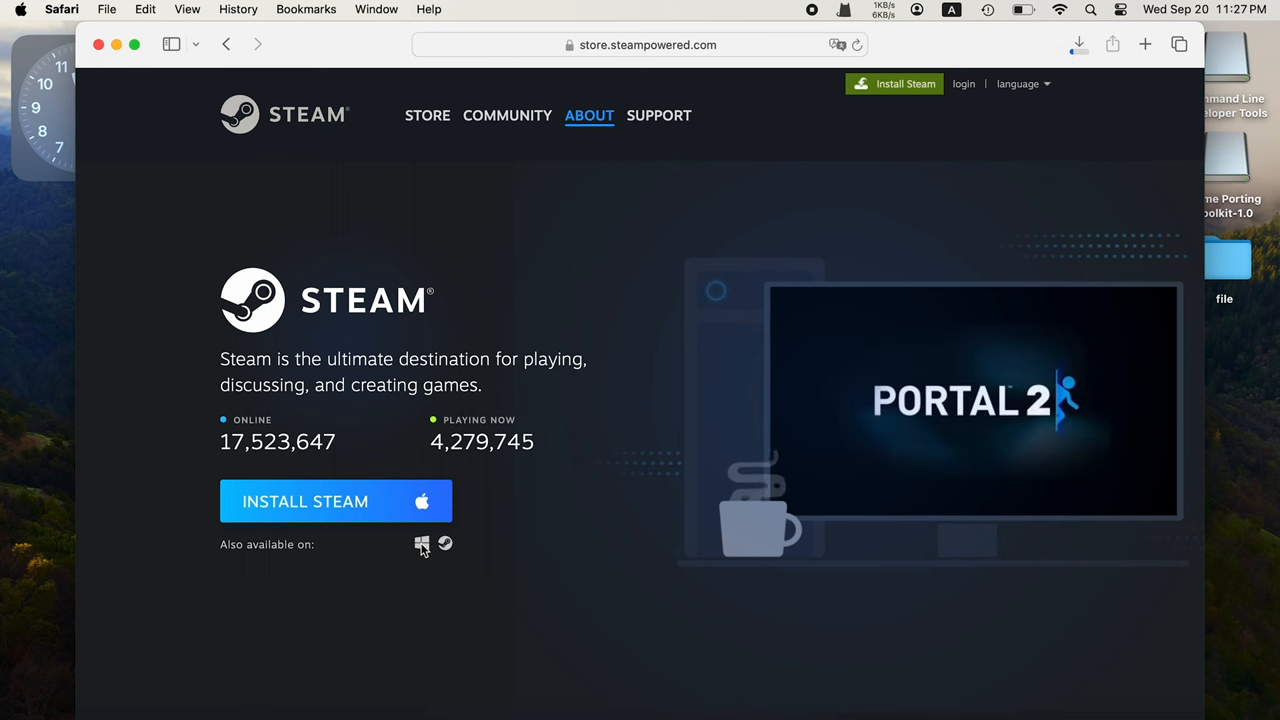
pyautogui.click(99, 44)
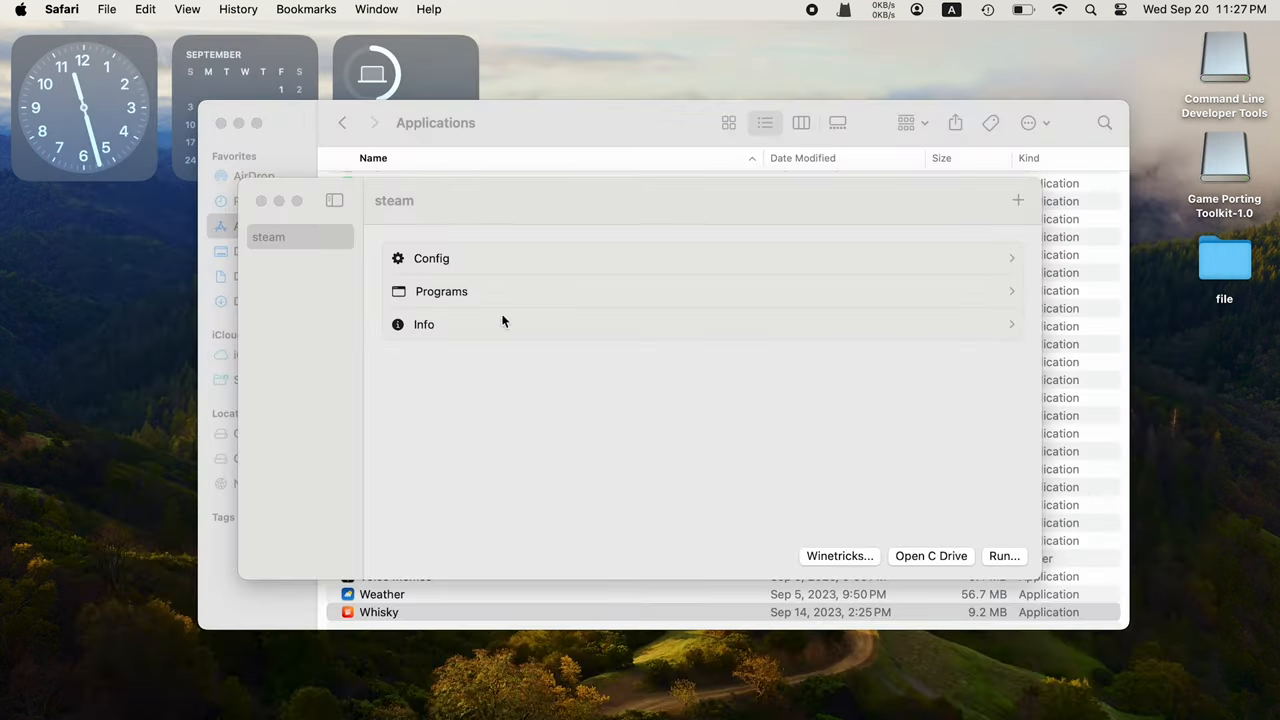
# Step: Run SteamSetup.exe from Downloads inside the steam bottle
pyautogui.click(1013, 556)
pyautogui.click(1013, 556)
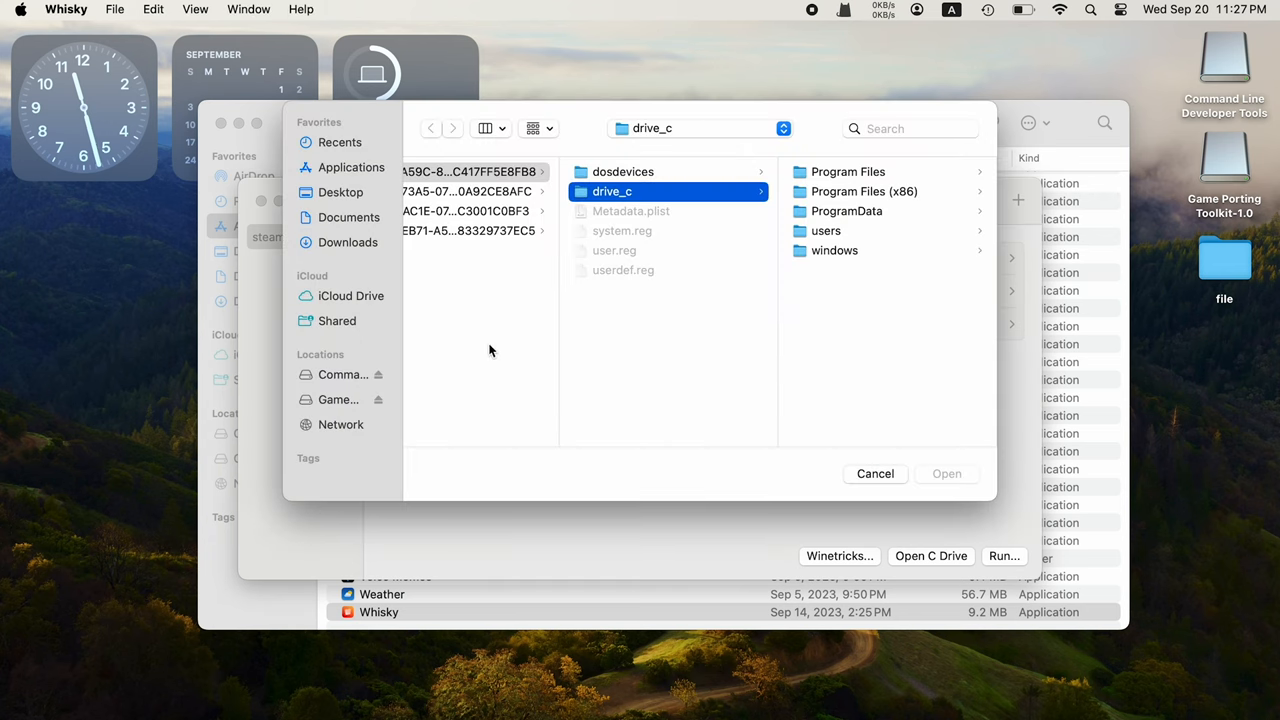
pyautogui.click(348, 243)
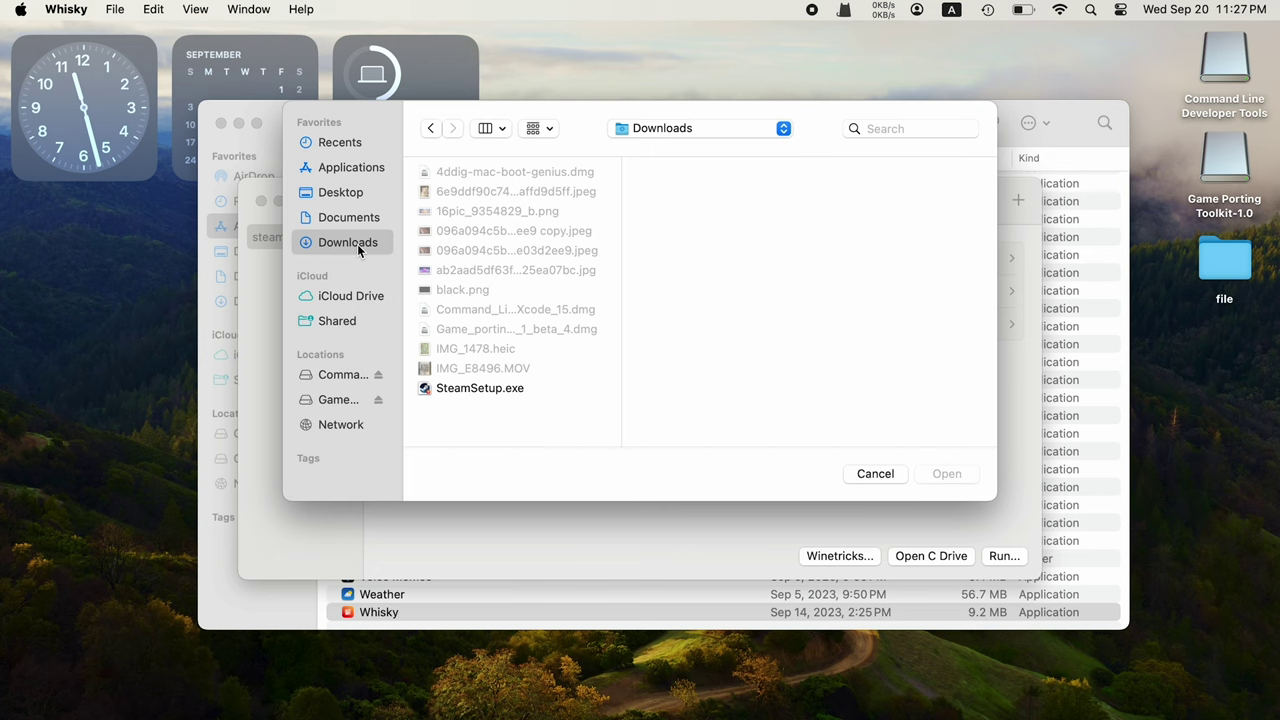
pyautogui.click(493, 390)
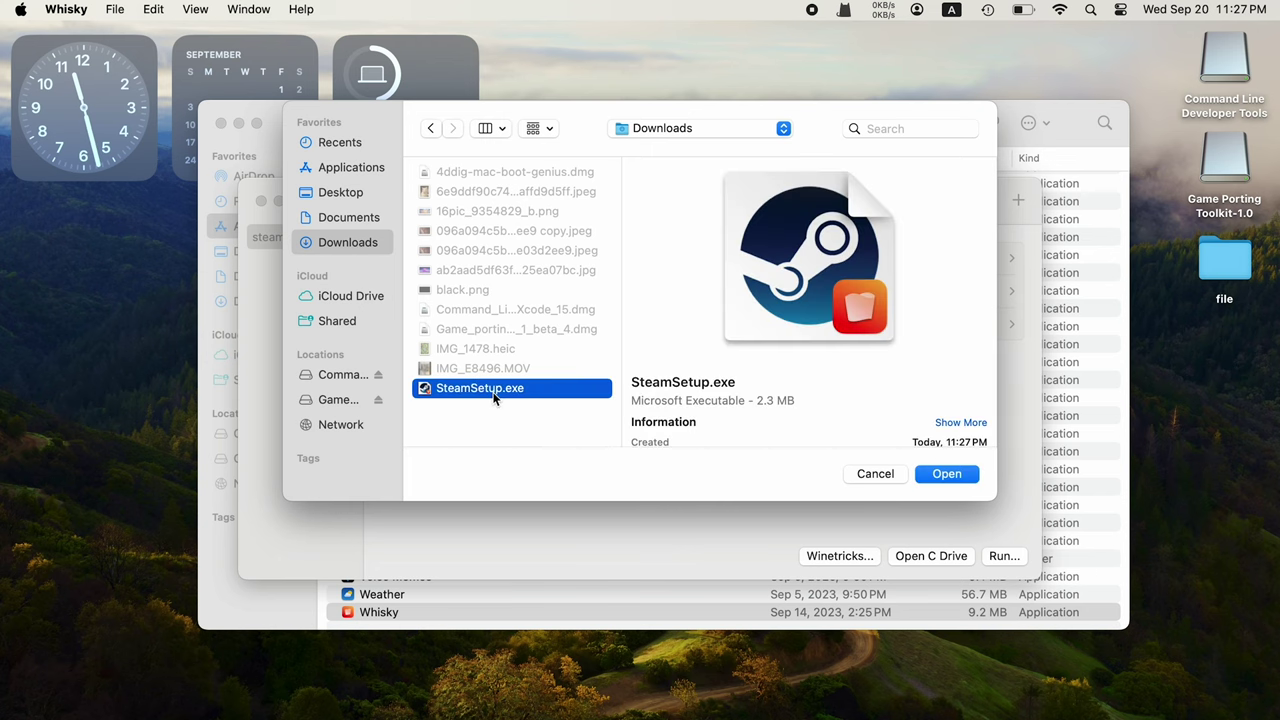
pyautogui.click(947, 474)
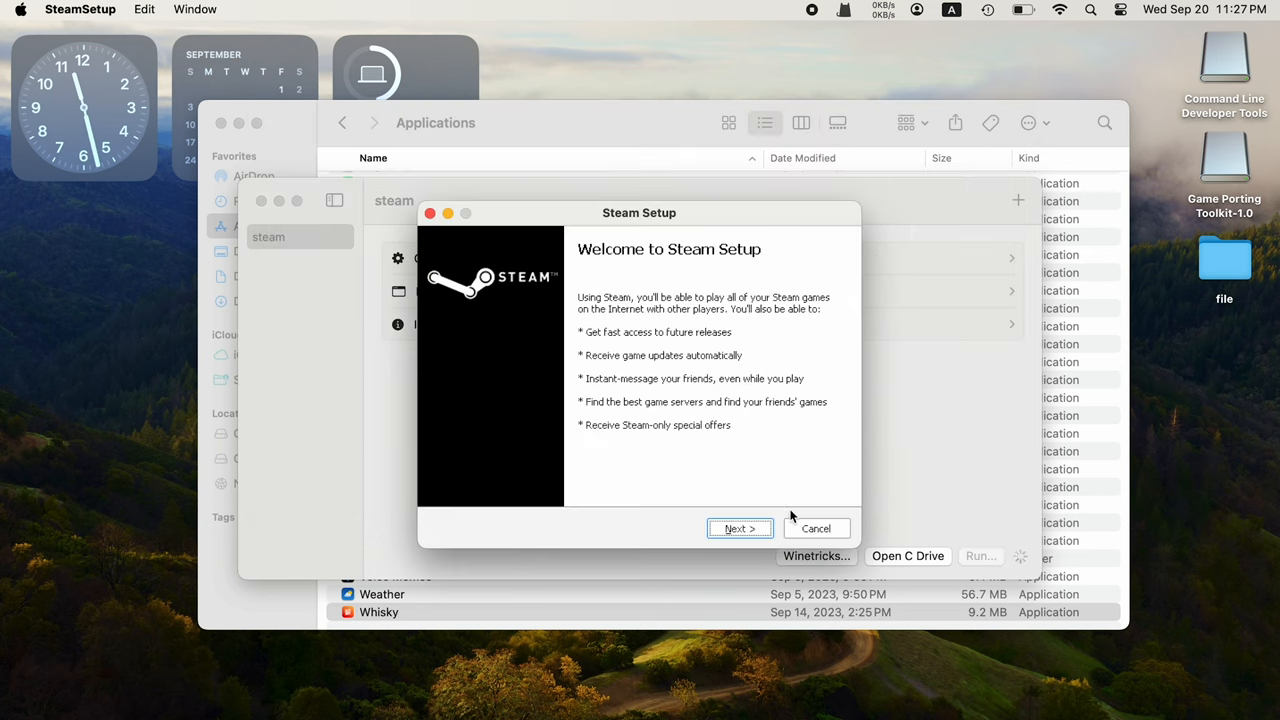
# Step: Install Steam with English and the default folder, then launch it
pyautogui.click(740, 529)
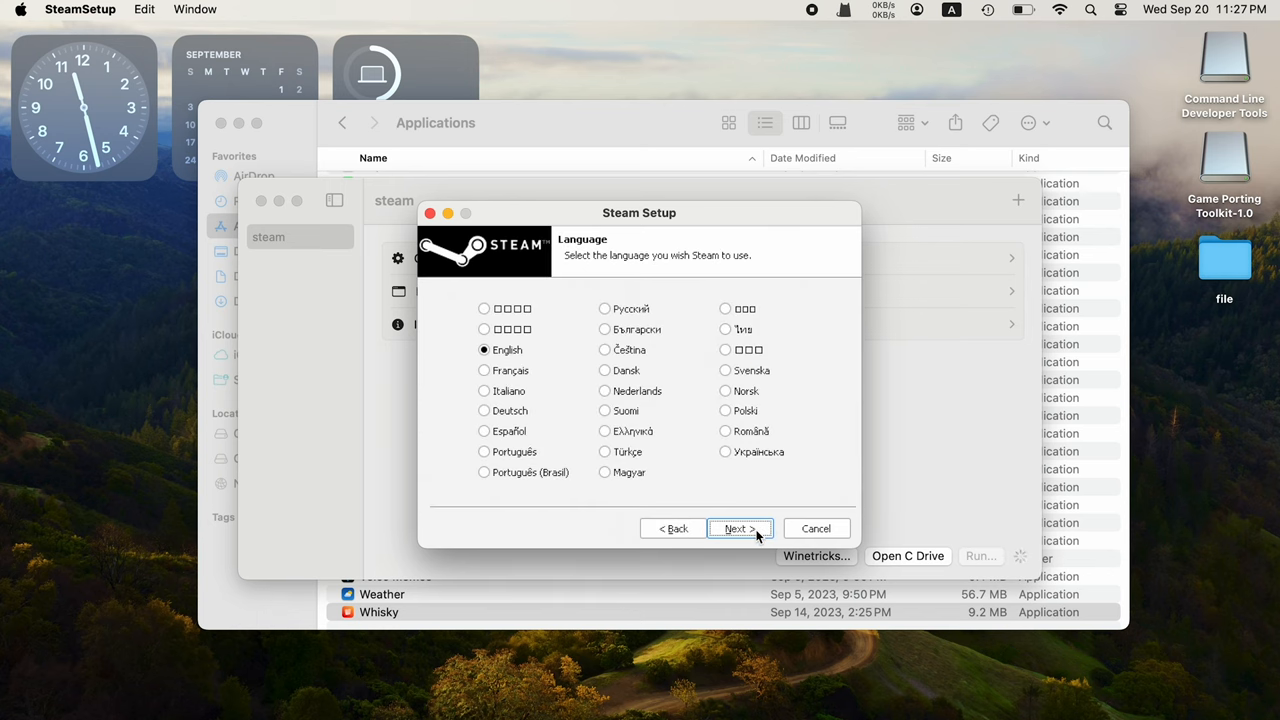
pyautogui.click(740, 529)
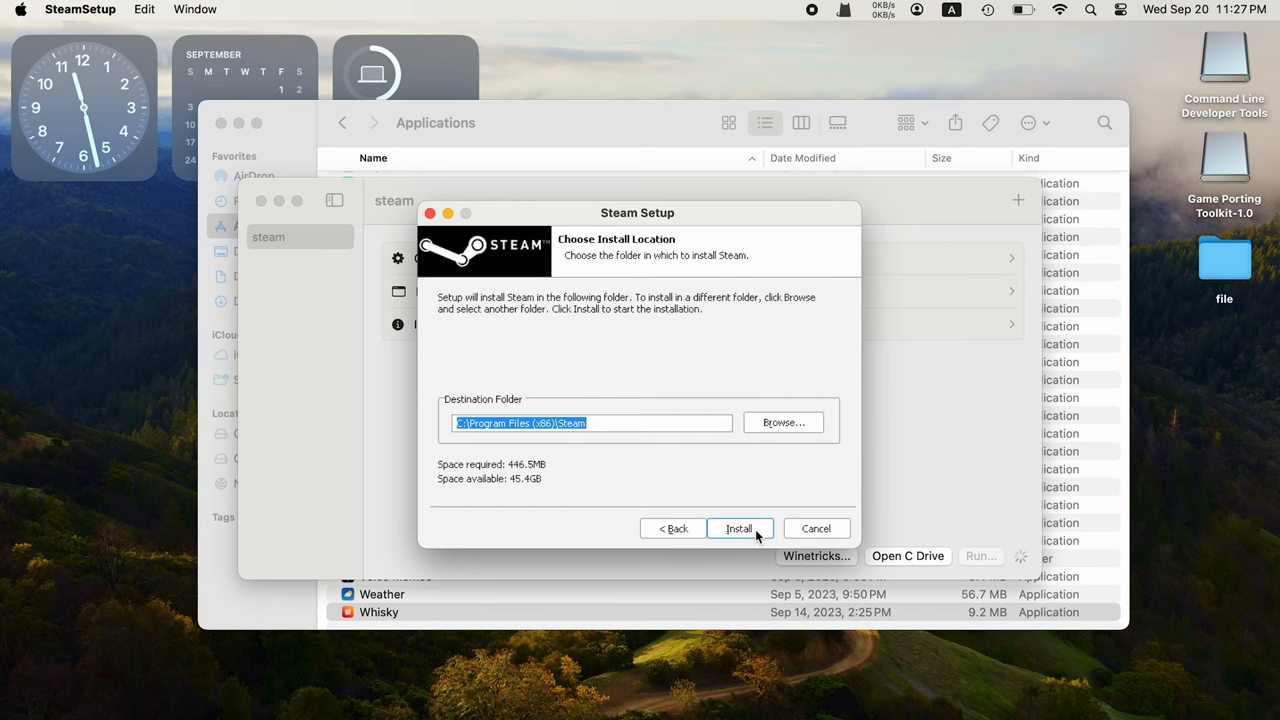
pyautogui.click(740, 529)
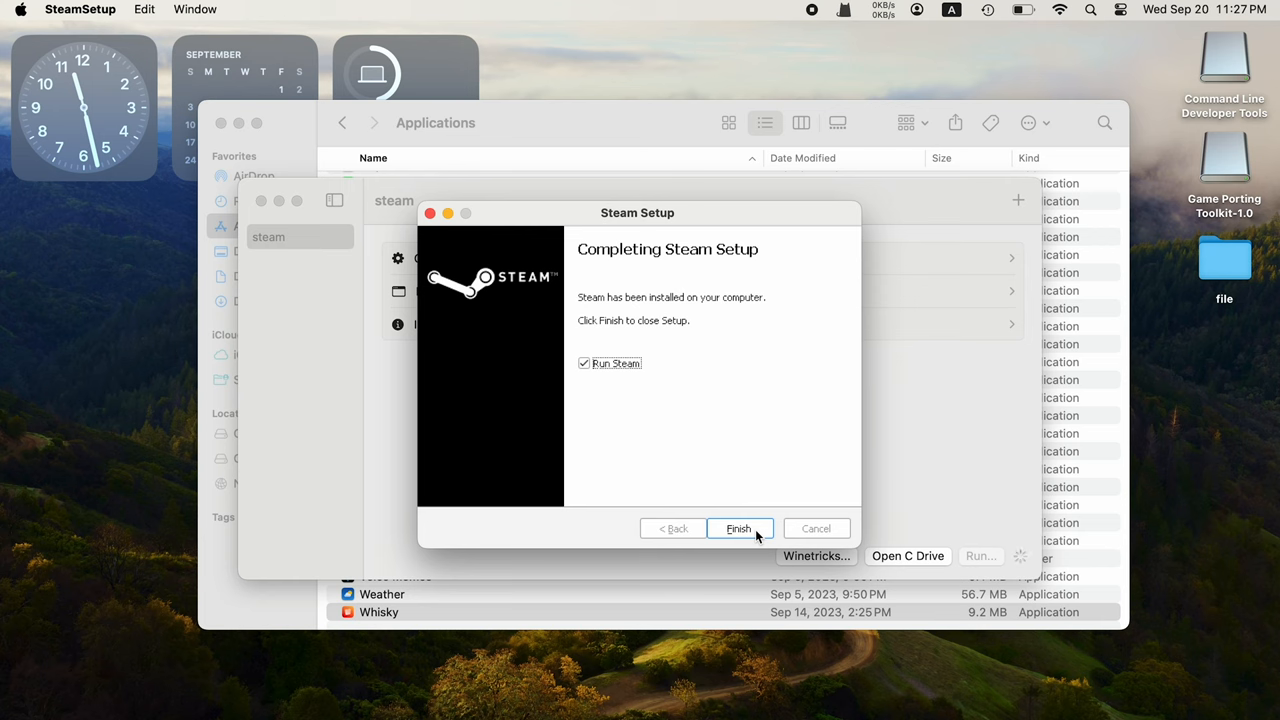
pyautogui.click(755, 529)
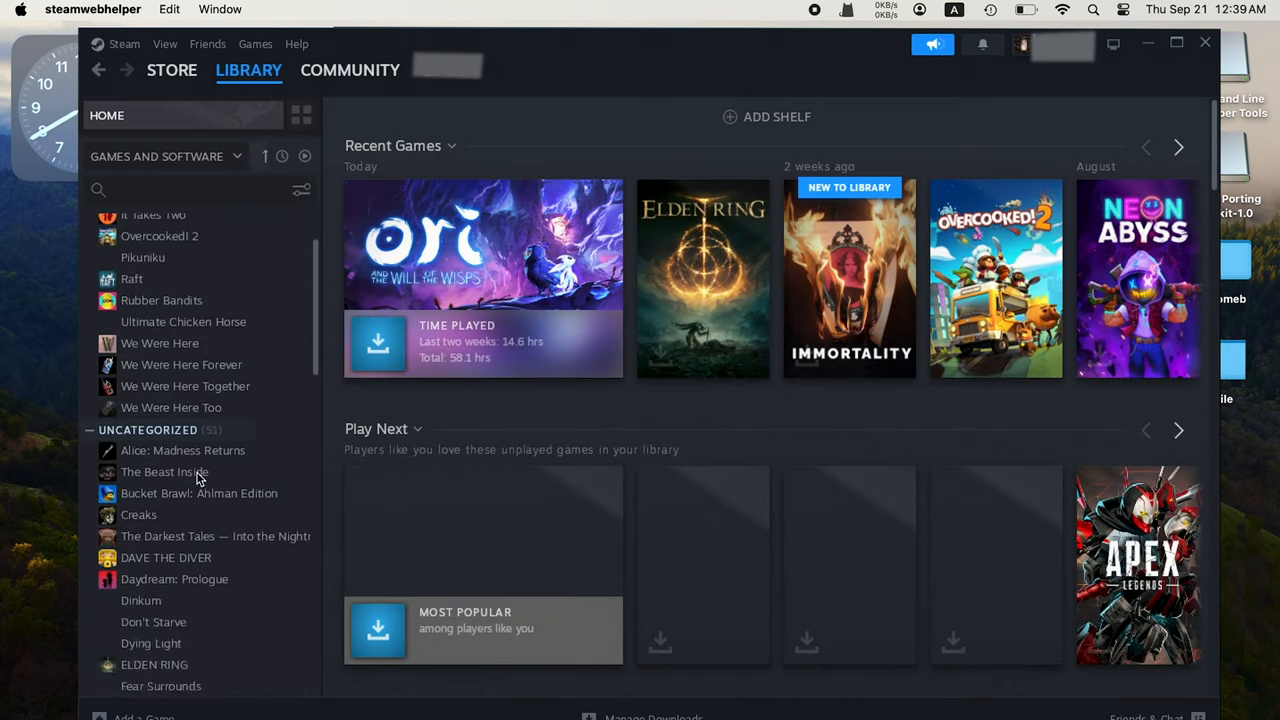
pyautogui.scroll(-5, 197, 478)
pyautogui.scroll(4, 197, 478)
pyautogui.scroll(3, 197, 478)
pyautogui.scroll(-4, 197, 478)
pyautogui.scroll(-5, 197, 478)
pyautogui.scroll(-1, 197, 480)
pyautogui.scroll(-3, 197, 480)
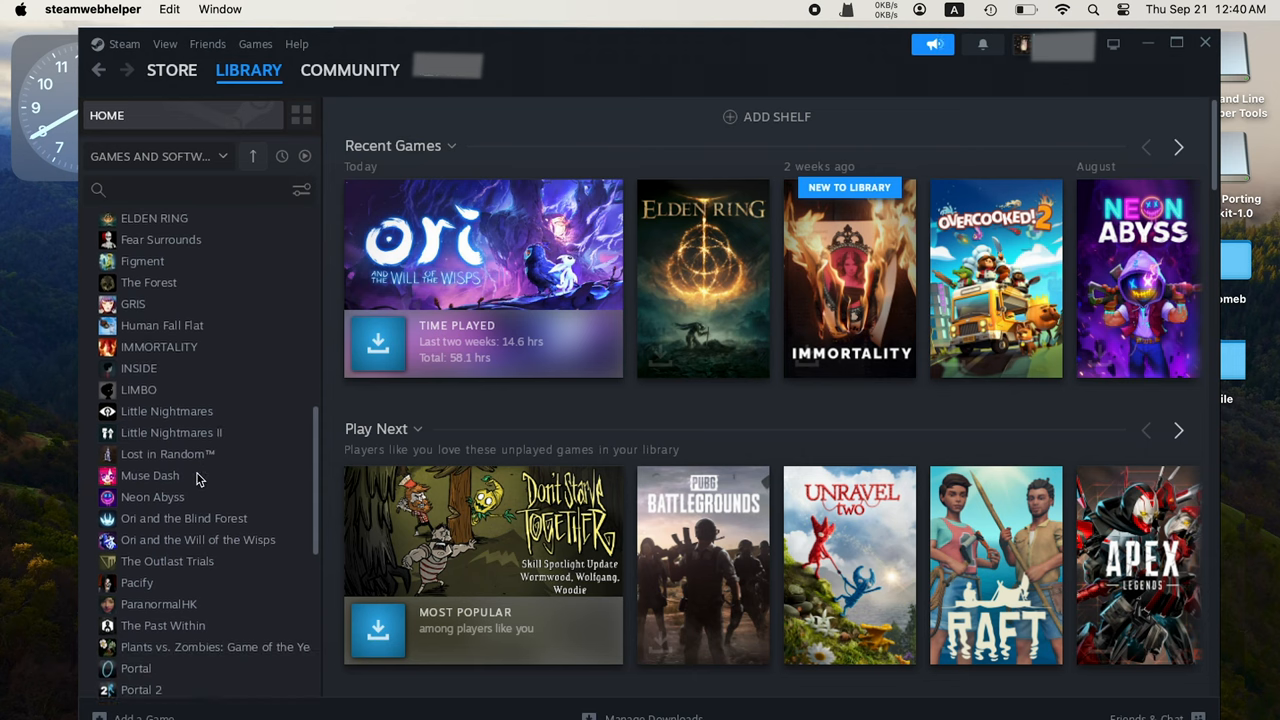
pyautogui.scroll(-1, 197, 480)
pyautogui.scroll(6, 197, 480)
pyautogui.scroll(3, 197, 480)
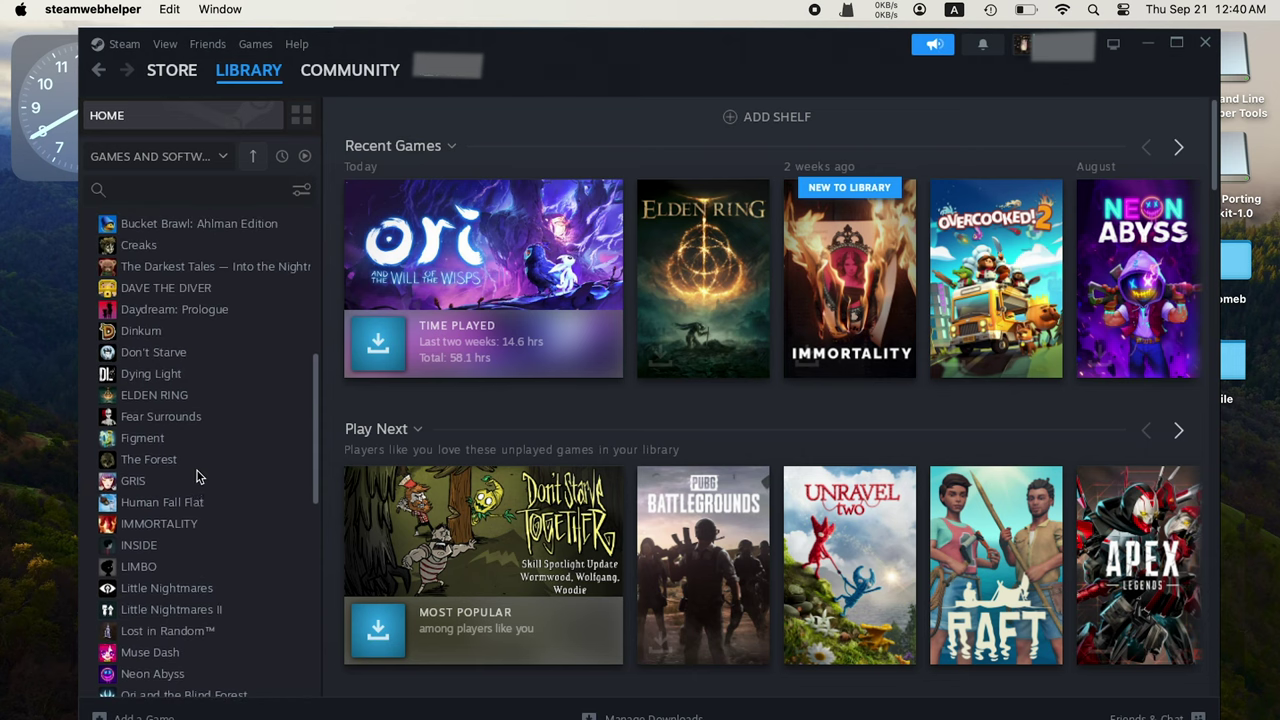
# Step: Start installing ELDEN RING to Local Drive (C:) from the Steam library
pyautogui.click(154, 395)
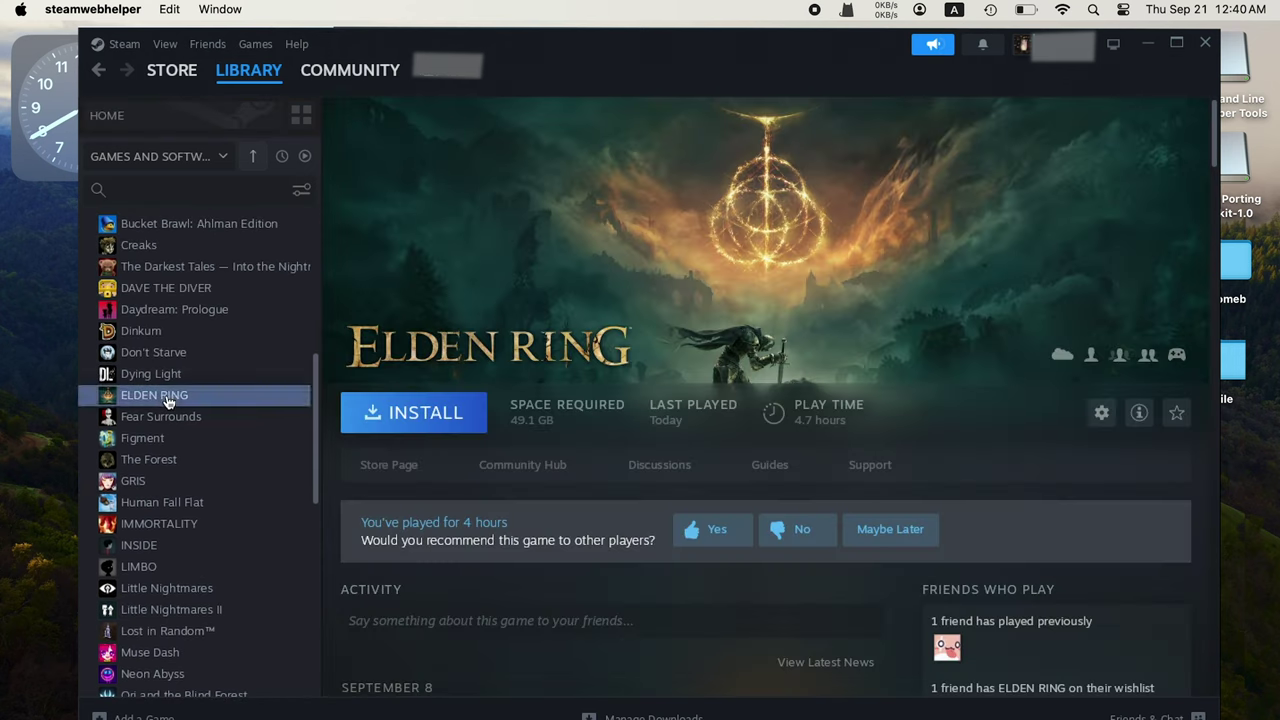
pyautogui.click(408, 413)
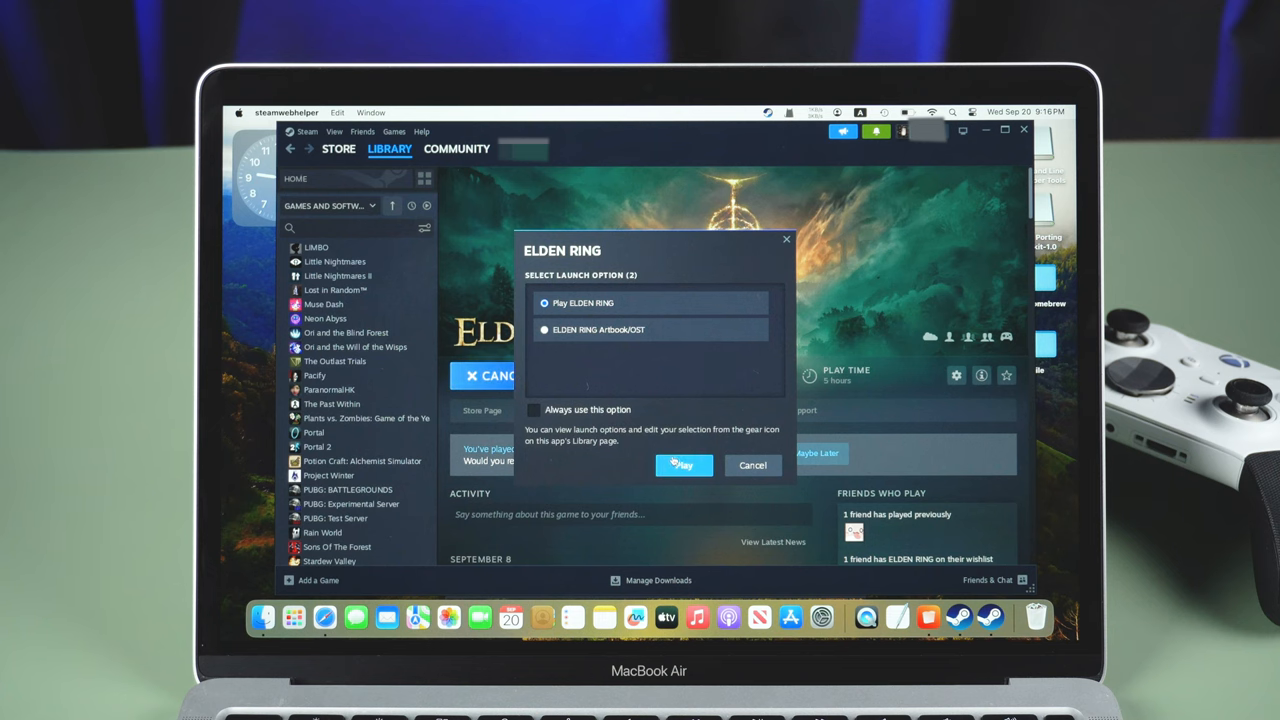
# Step: Launch ELDEN RING with the main option, dismiss the online error and continue the saved game
pyautogui.click(684, 465)
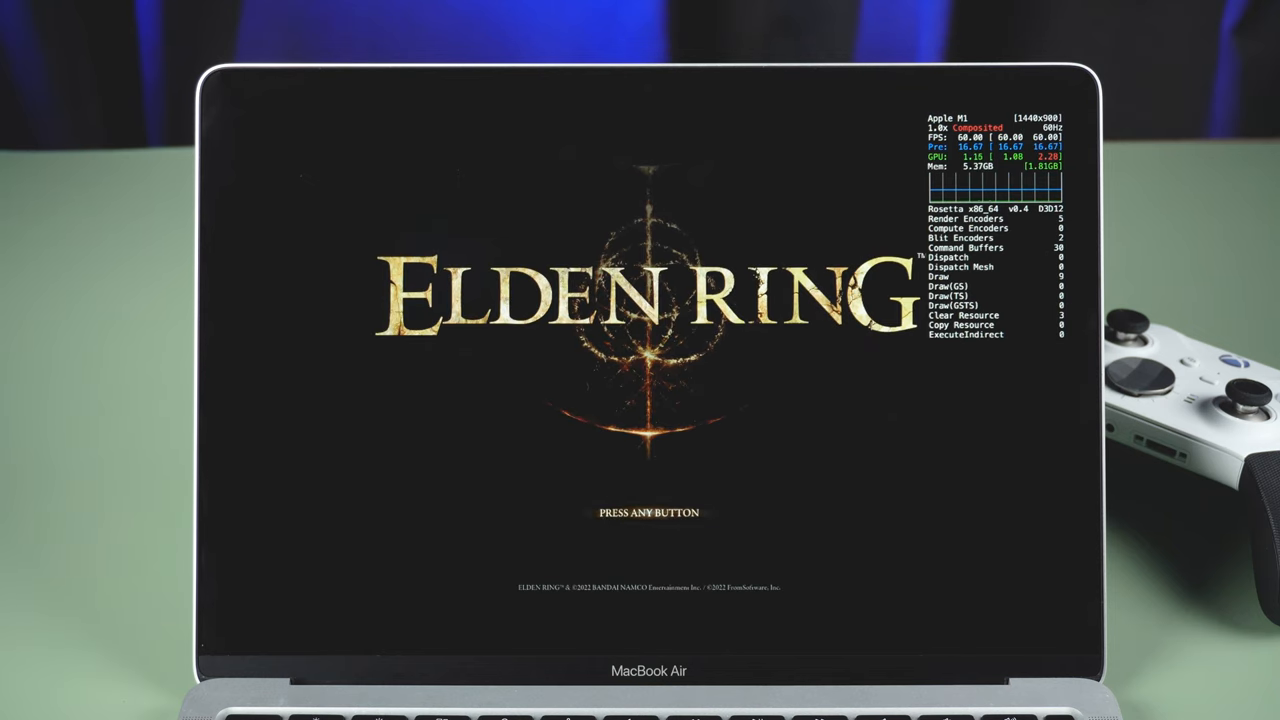
pyautogui.press('Return')
pyautogui.press('Return')
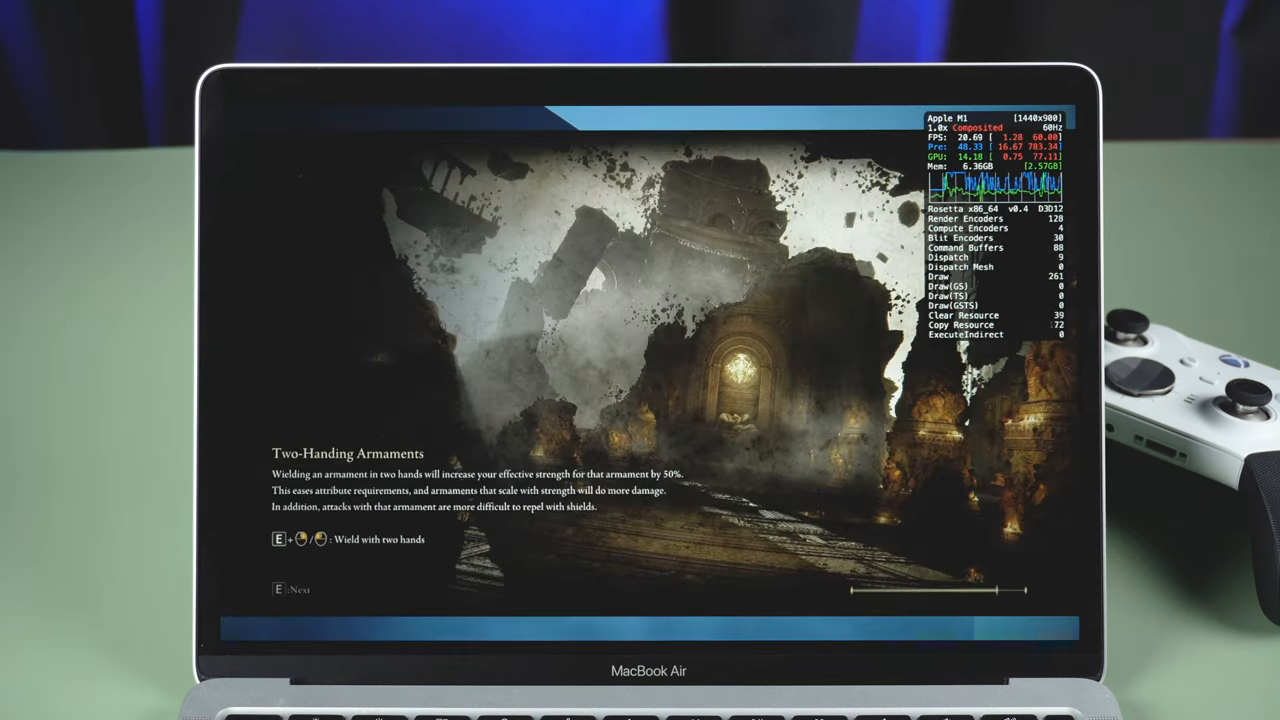